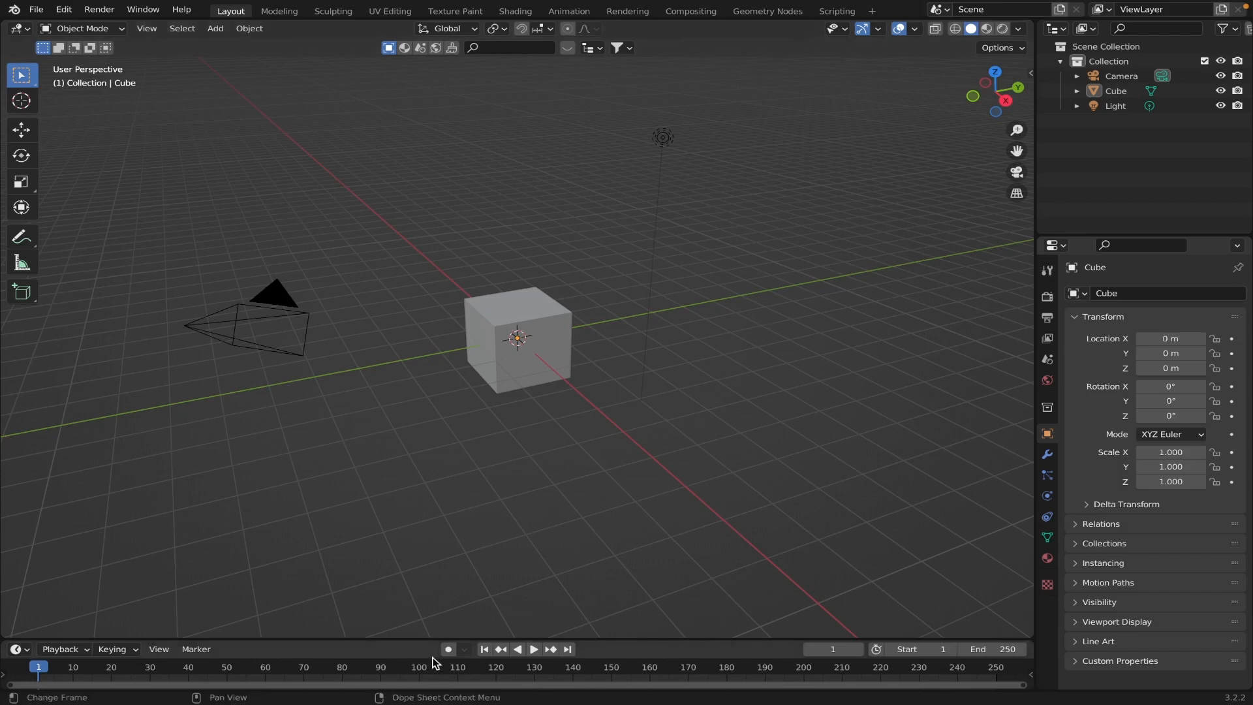
# - Enlarge the timeline area and play the cube's keyframed animation from frame 0, pausing at frame 72
pyautogui.moveTo(314, 637)
pyautogui.mouseDown()
pyautogui.moveTo(307, 561)
pyautogui.moveTo(300, 617)
pyautogui.mouseUp()
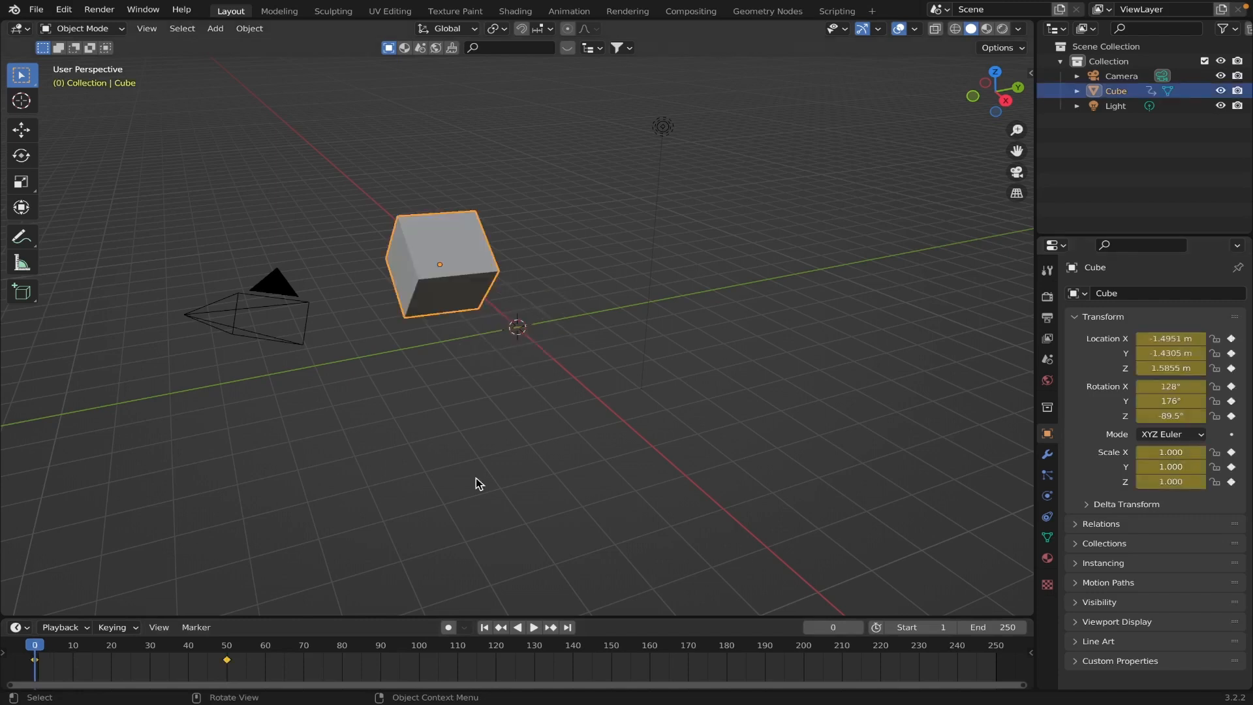
pyautogui.click(476, 479)
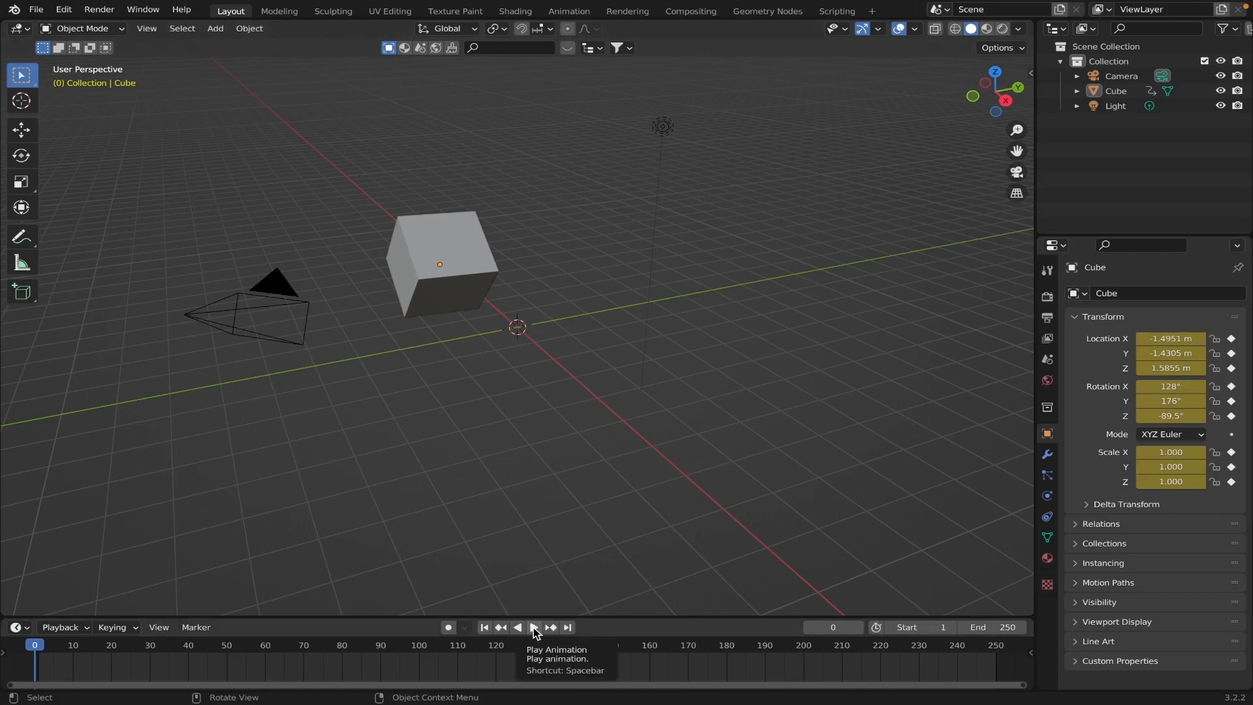
pyautogui.click(448, 299)
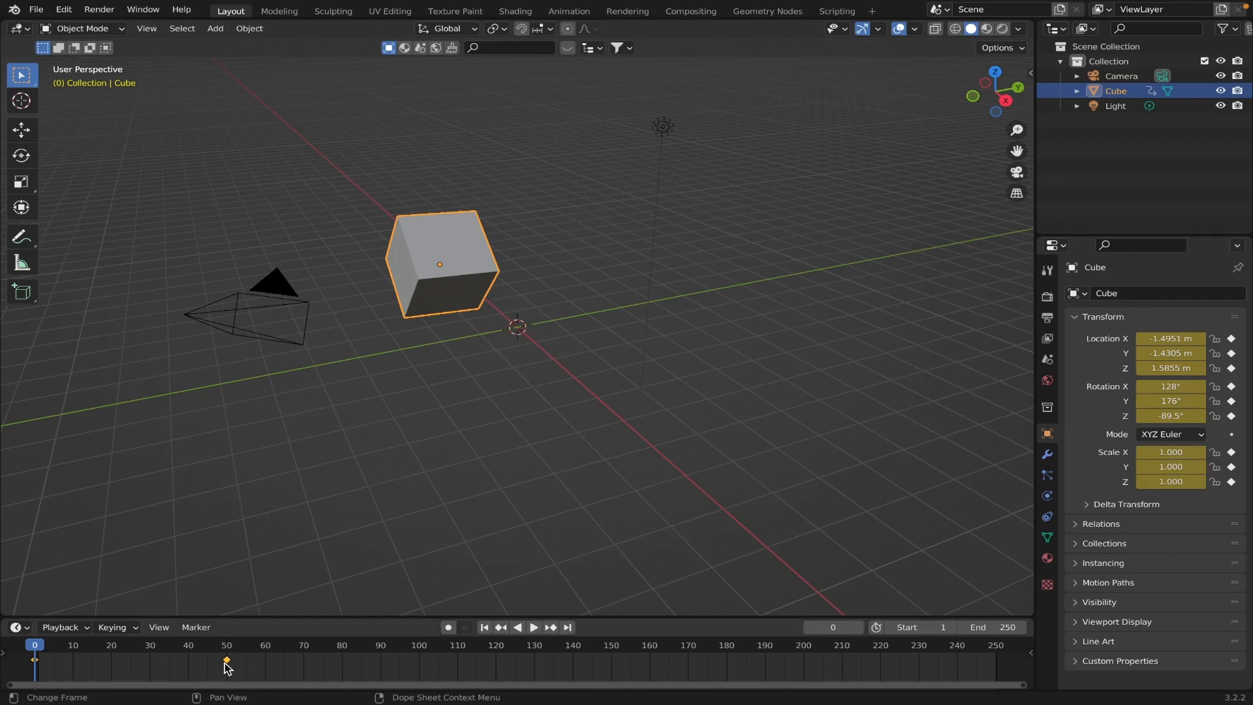
pyautogui.click(534, 627)
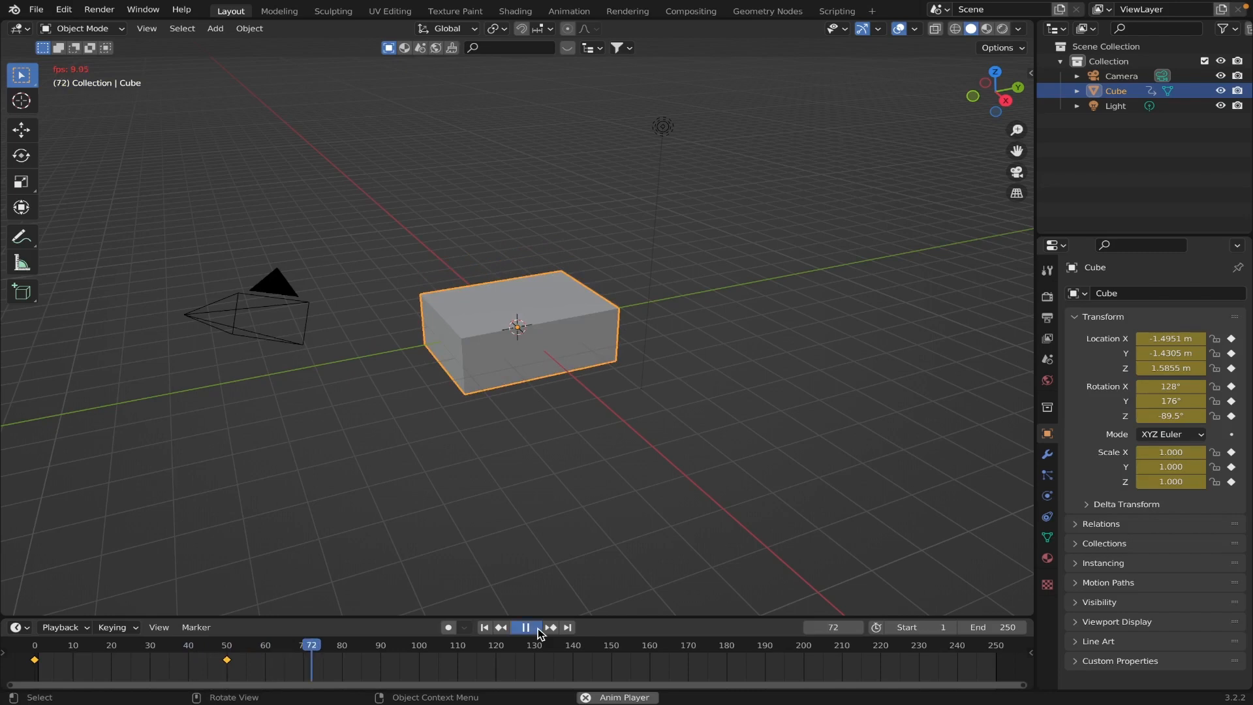
pyautogui.click(538, 631)
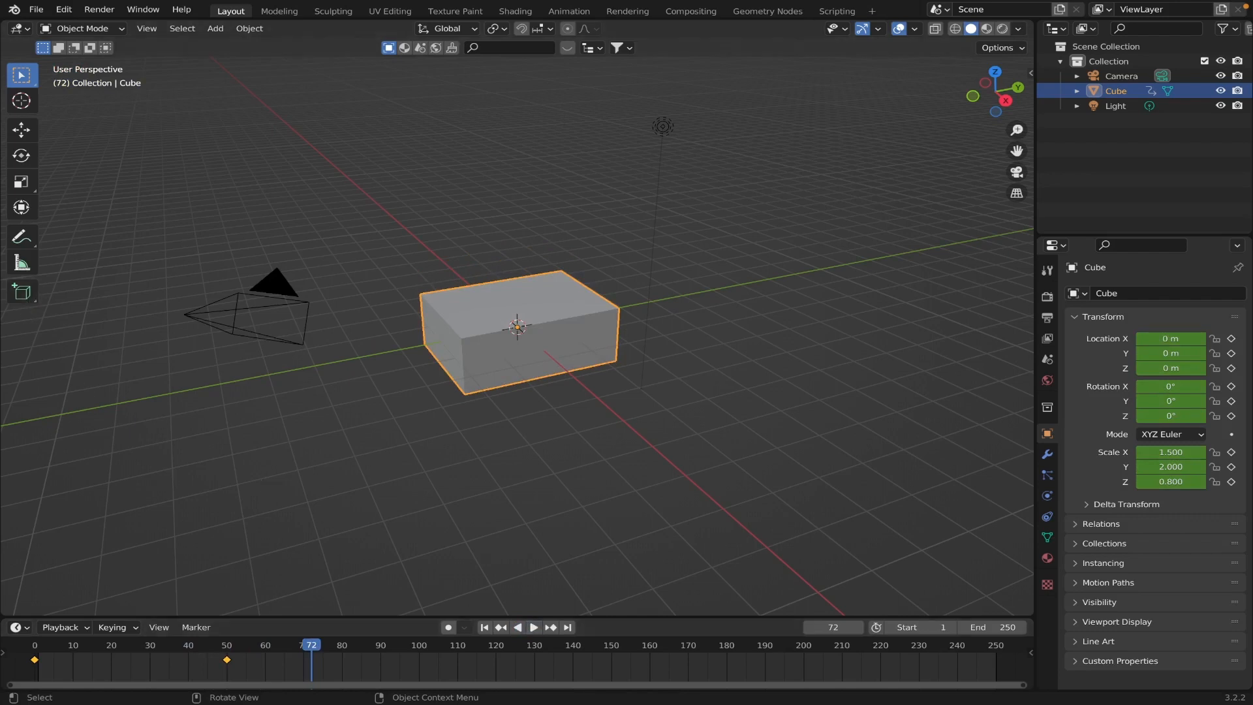
# - Delete the cube's keyframes at frames 0 and 50 from the timeline
pyautogui.click(335, 507)
pyautogui.click(500, 360)
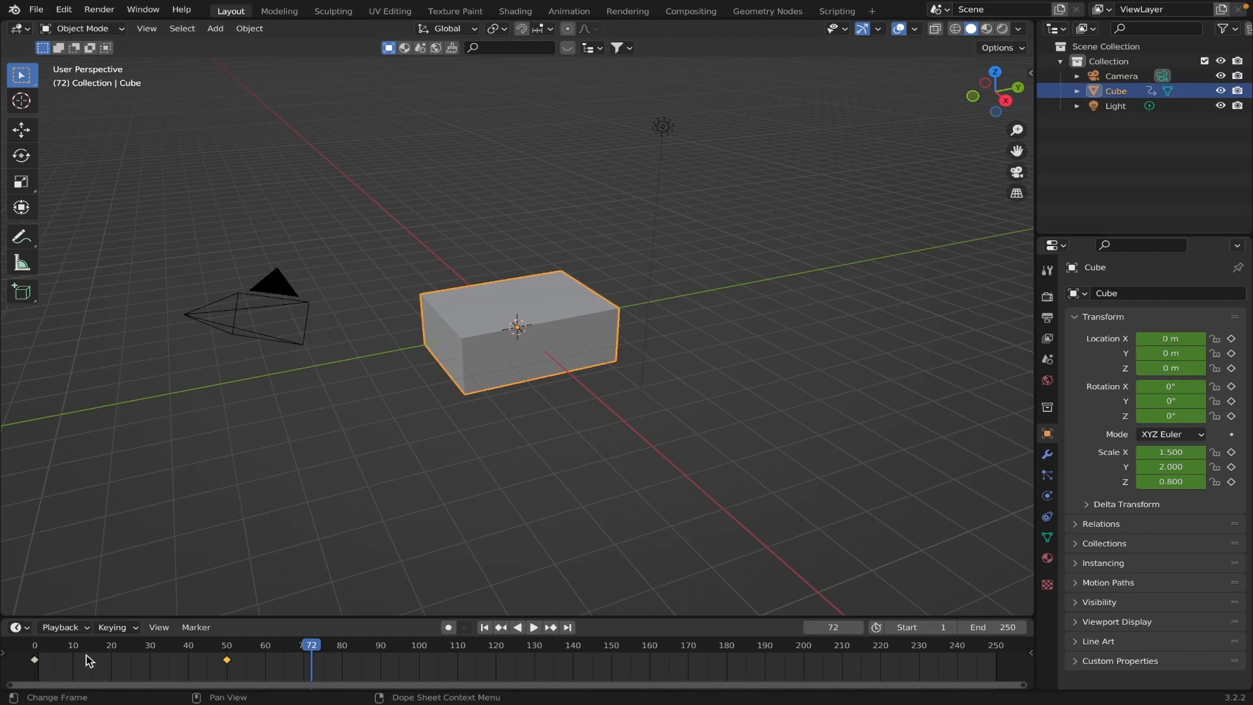
pyautogui.click(33, 660)
pyautogui.press('x')
pyautogui.click(66, 656)
pyautogui.press('x')
pyautogui.click(229, 655)
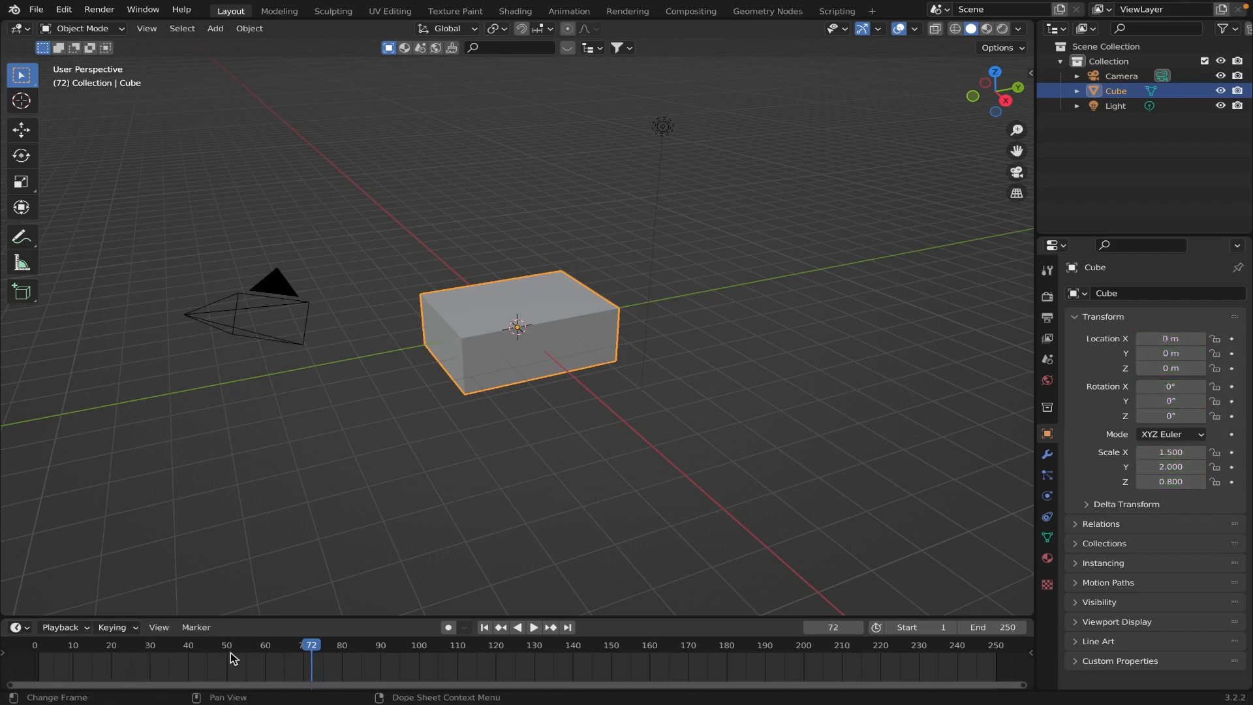
# - Delete the cube from the scene and add a mesh cone in its place
pyautogui.press('x')
pyautogui.click(530, 354)
pyautogui.hotkey('shift', 'a')
pyautogui.moveTo(530, 355)
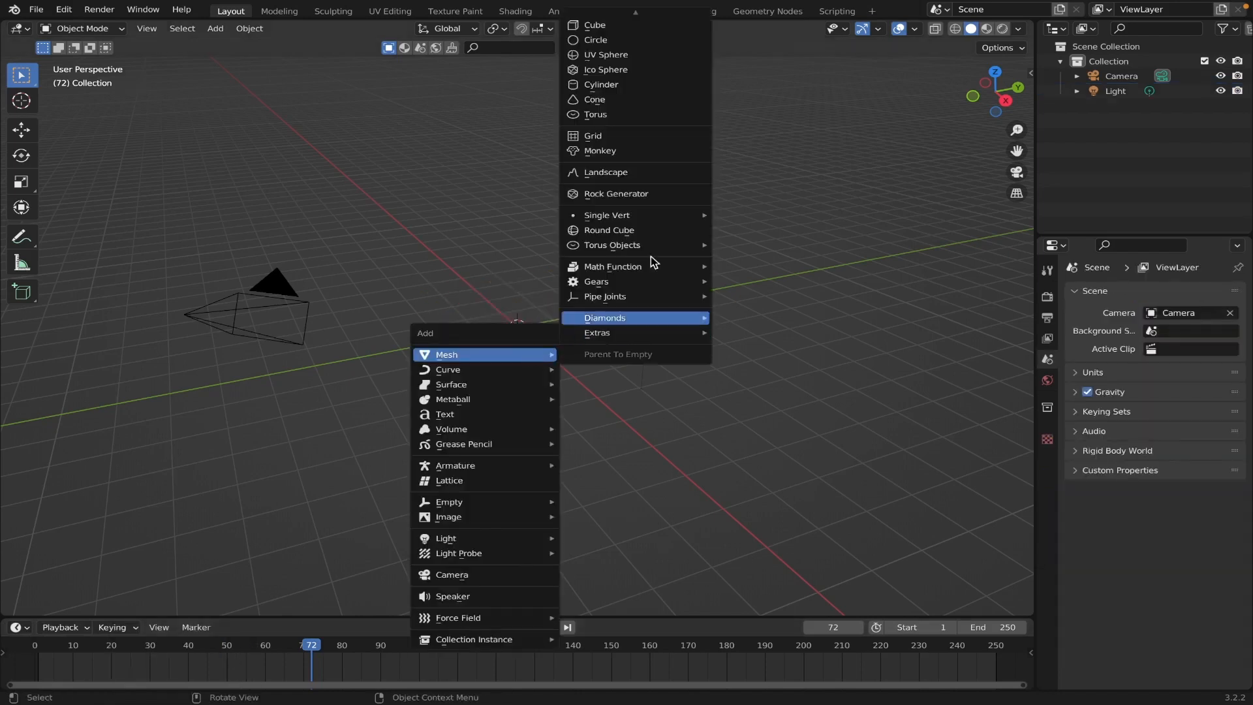
pyautogui.click(625, 101)
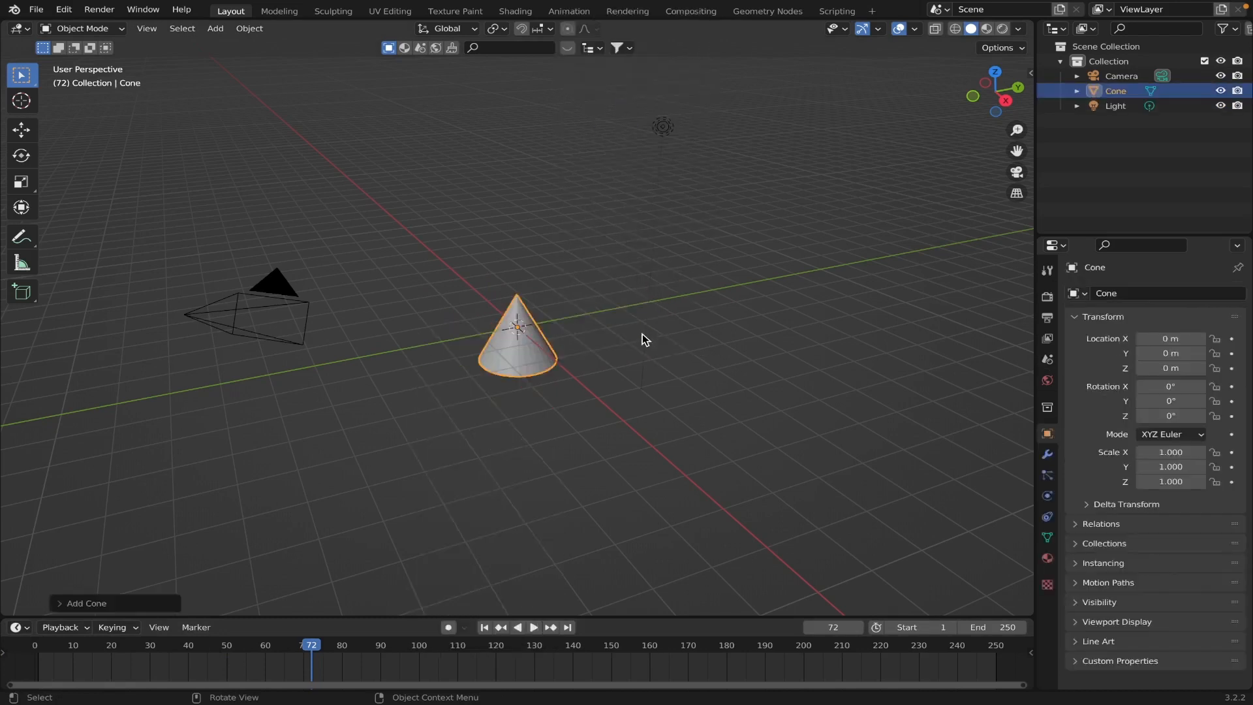
# - Move the cone up 1 m along the Z axis and deselect it
pyautogui.press('g')
pyautogui.press('z')
pyautogui.press('1')
pyautogui.press('Return')
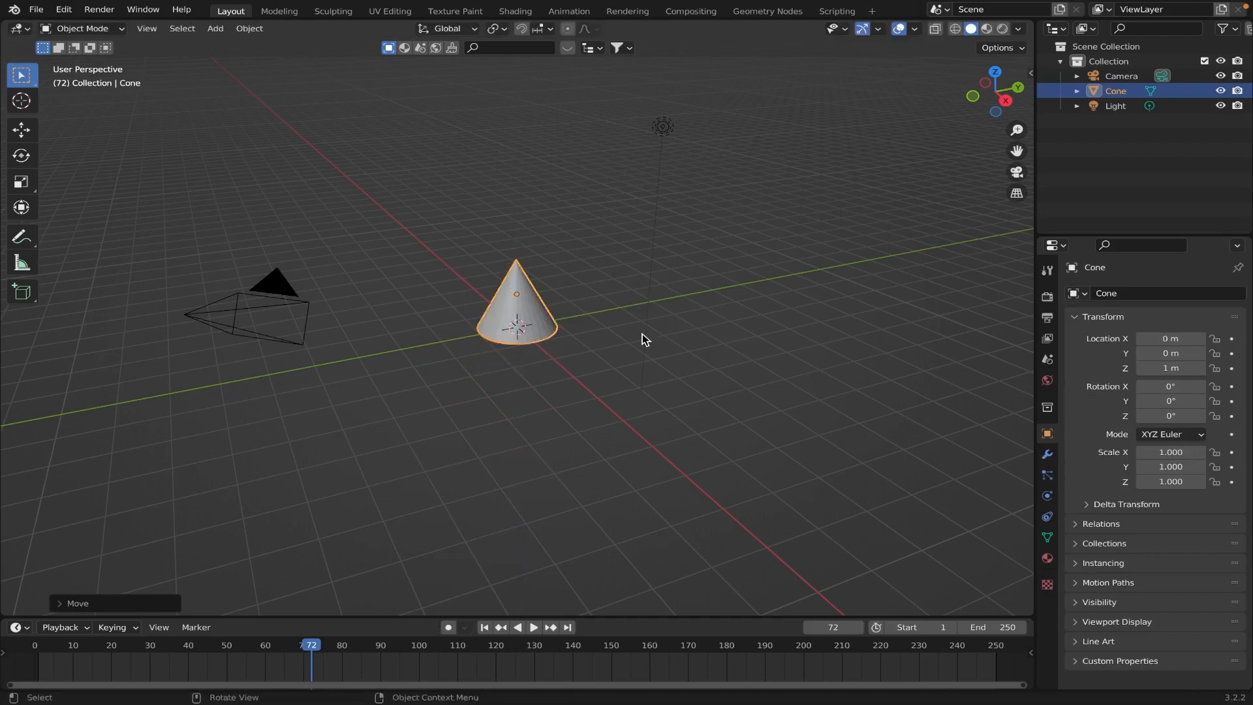
pyautogui.click(402, 280)
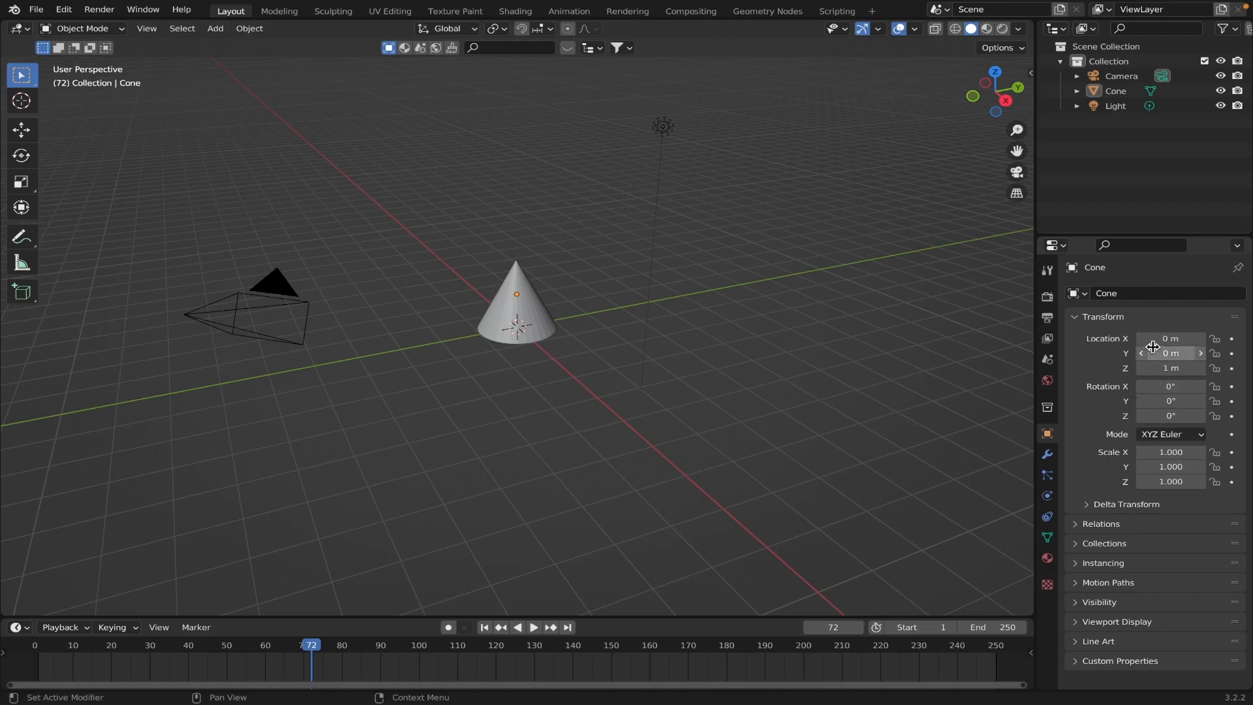
# - Try a Subdivision Surface modifier on the cone, remove it again and deselect the cone
pyautogui.click(1048, 453)
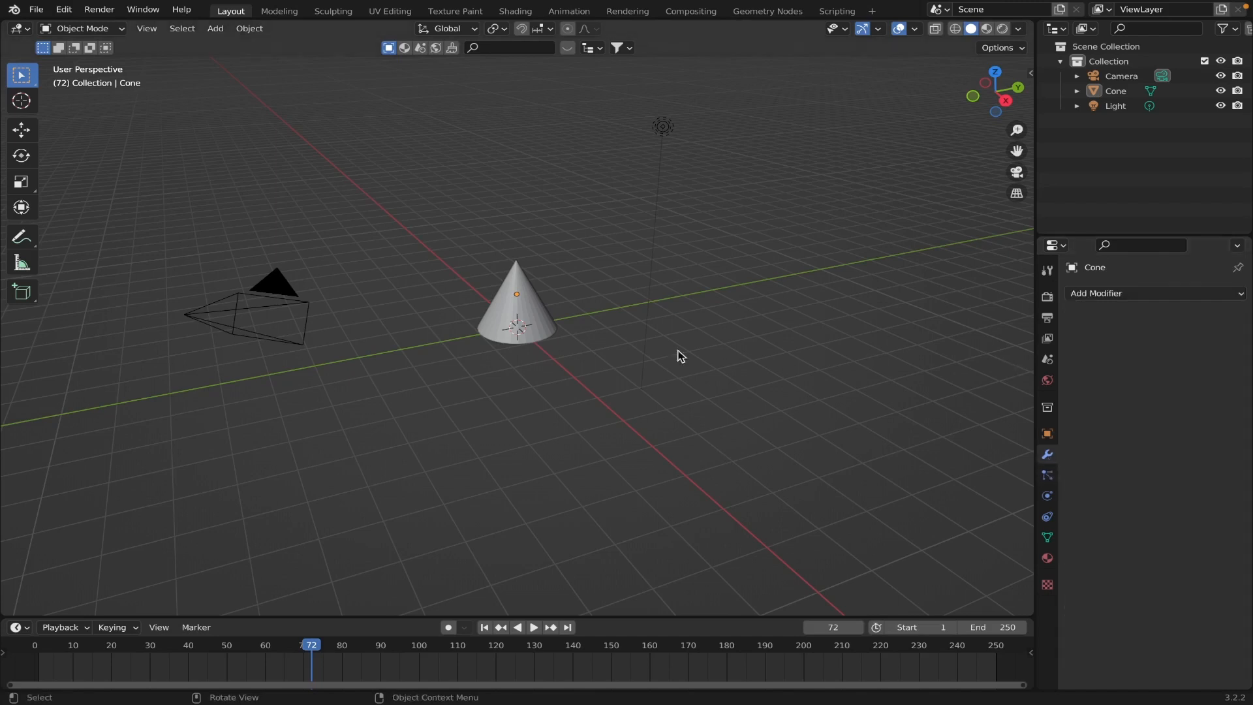
pyautogui.click(544, 326)
pyautogui.click(1175, 294)
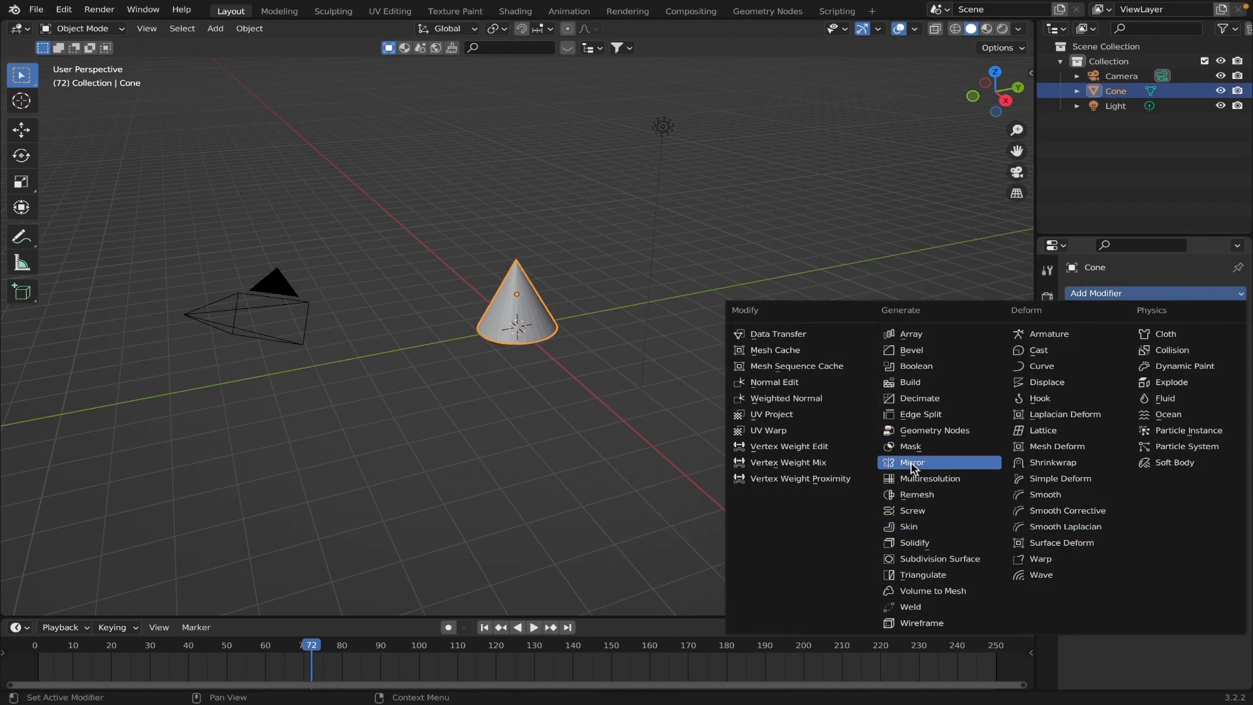
pyautogui.click(933, 558)
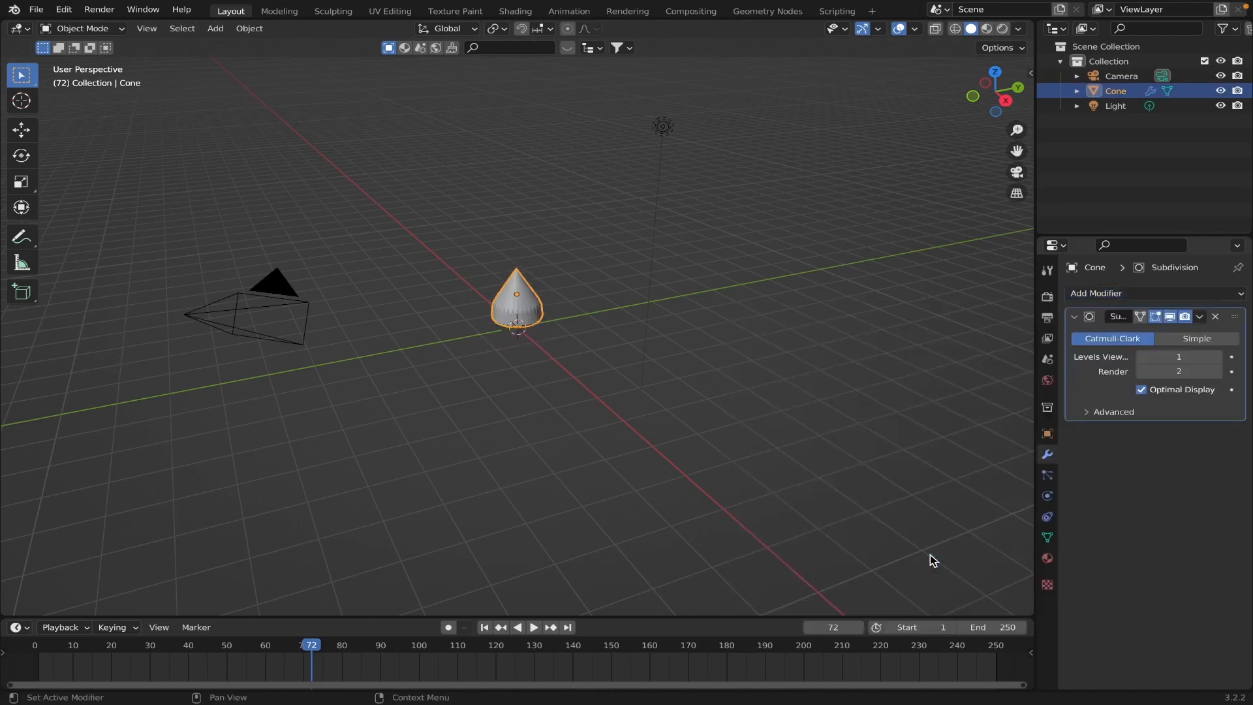
pyautogui.click(1214, 318)
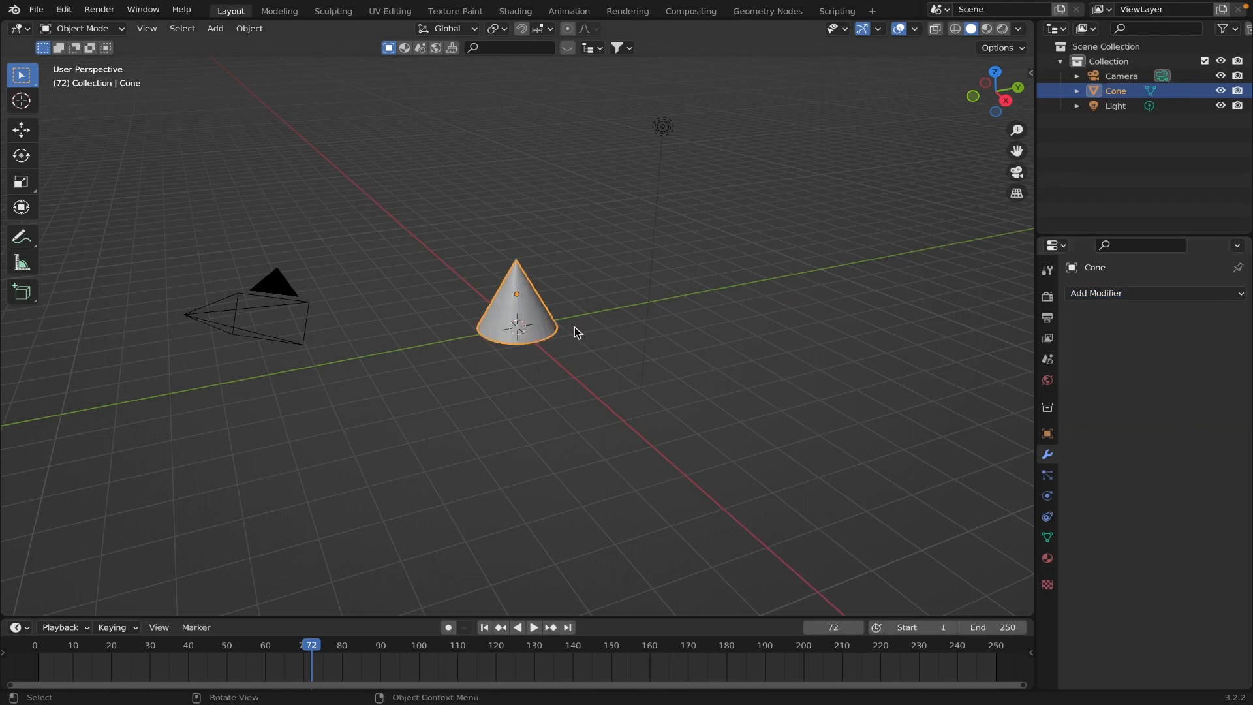
pyautogui.click(601, 333)
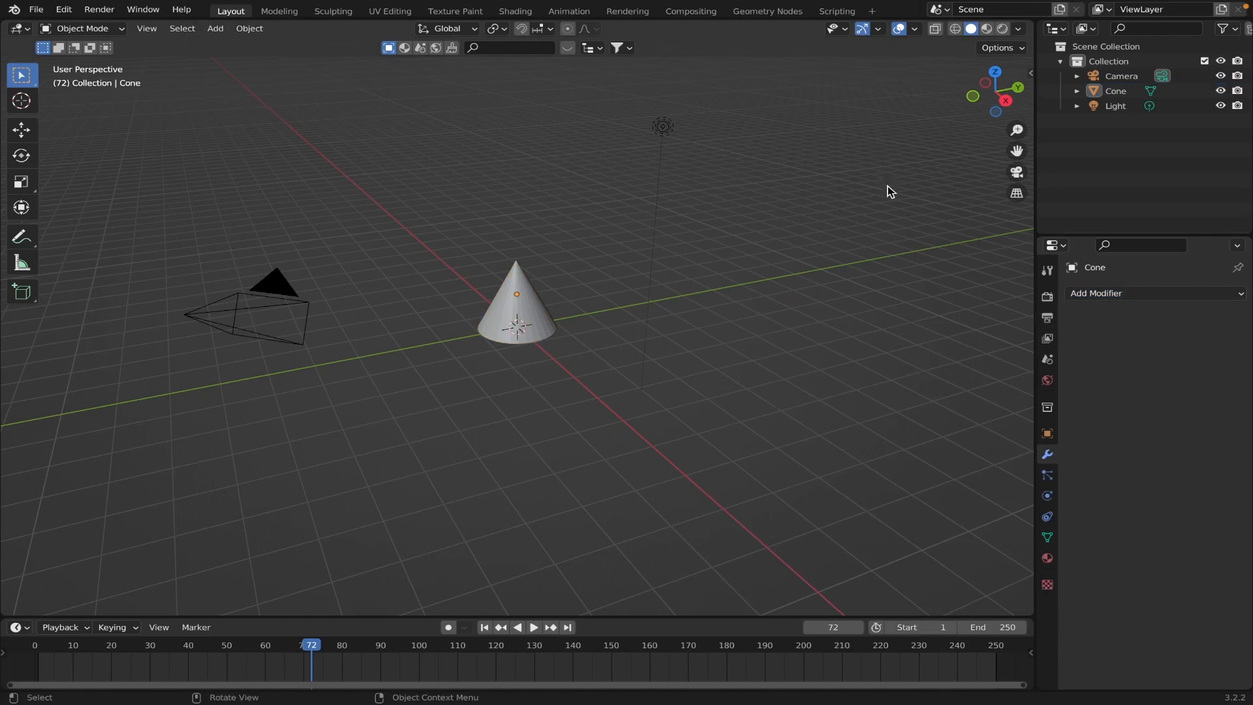
# - Show the viewport sidebar with the cone's transform values and make it slightly narrower
pyautogui.press('n')
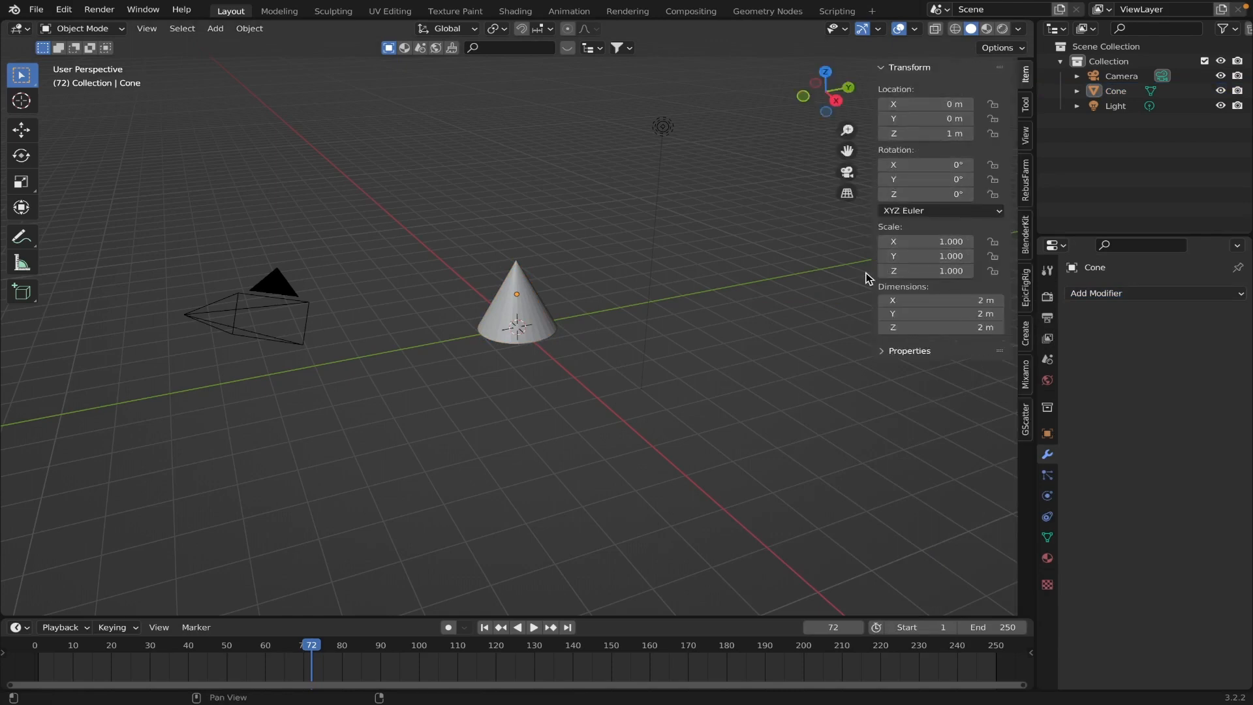
pyautogui.moveTo(873, 268); pyautogui.dragTo(894, 268)
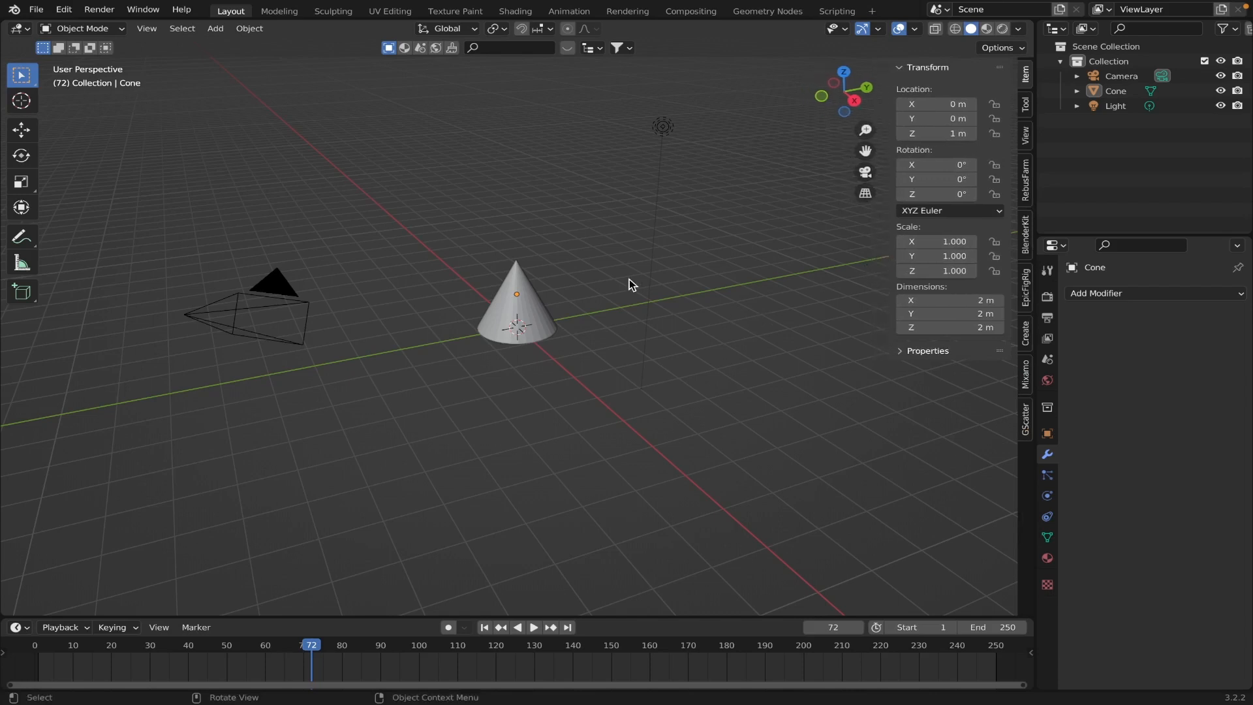
pyautogui.scroll(2, 629, 279)
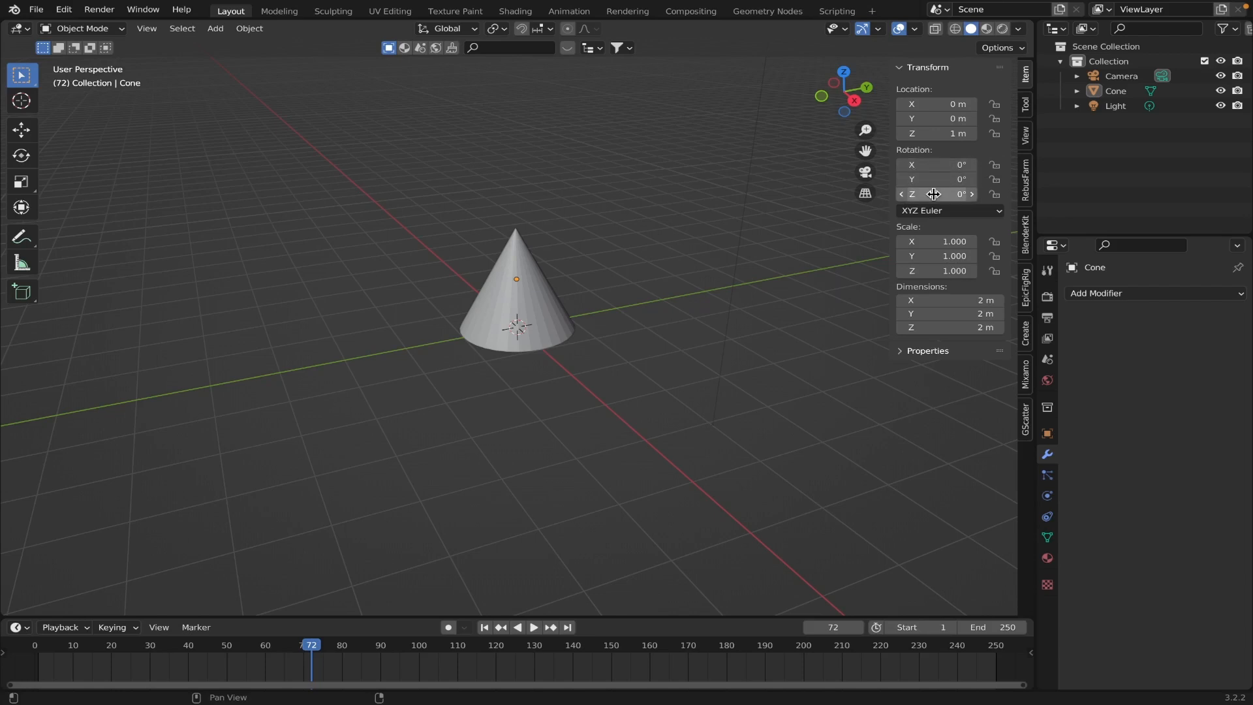
# - Try transforming the cone freehand: move it away from the origin, trackball-rotate it and scale it to about 1.456
pyautogui.click(549, 316)
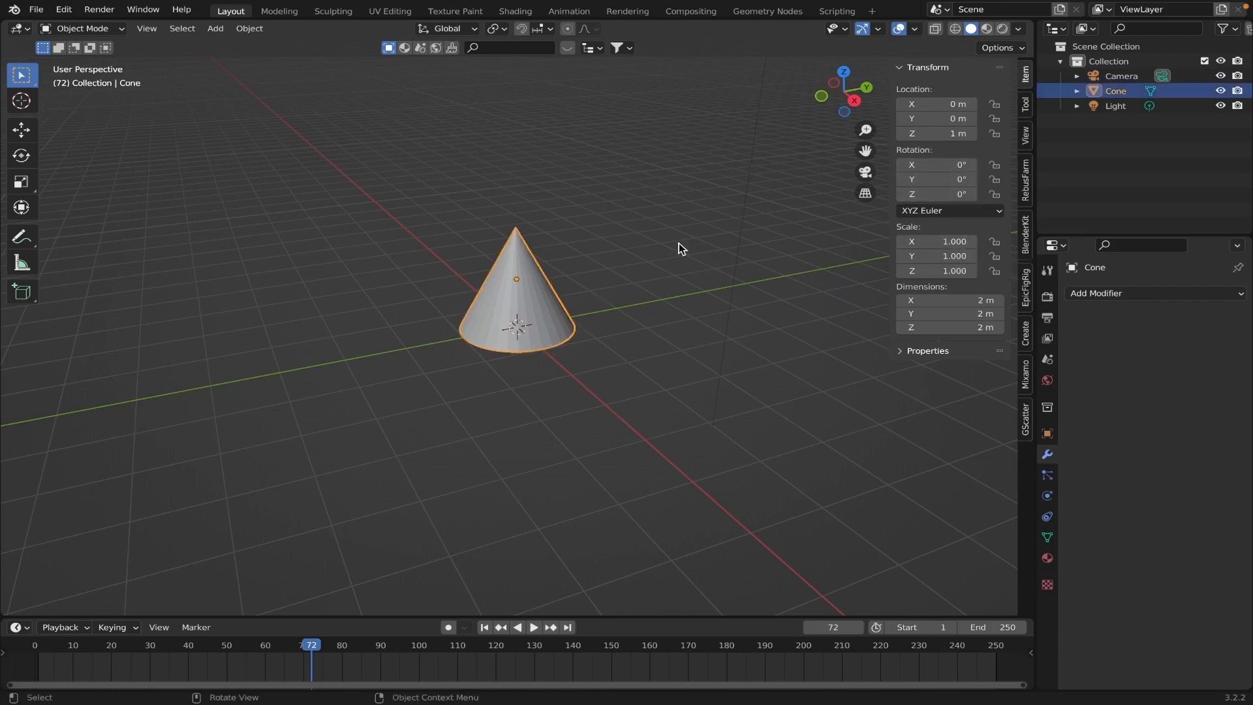
pyautogui.press('g')
pyautogui.click(730, 187)
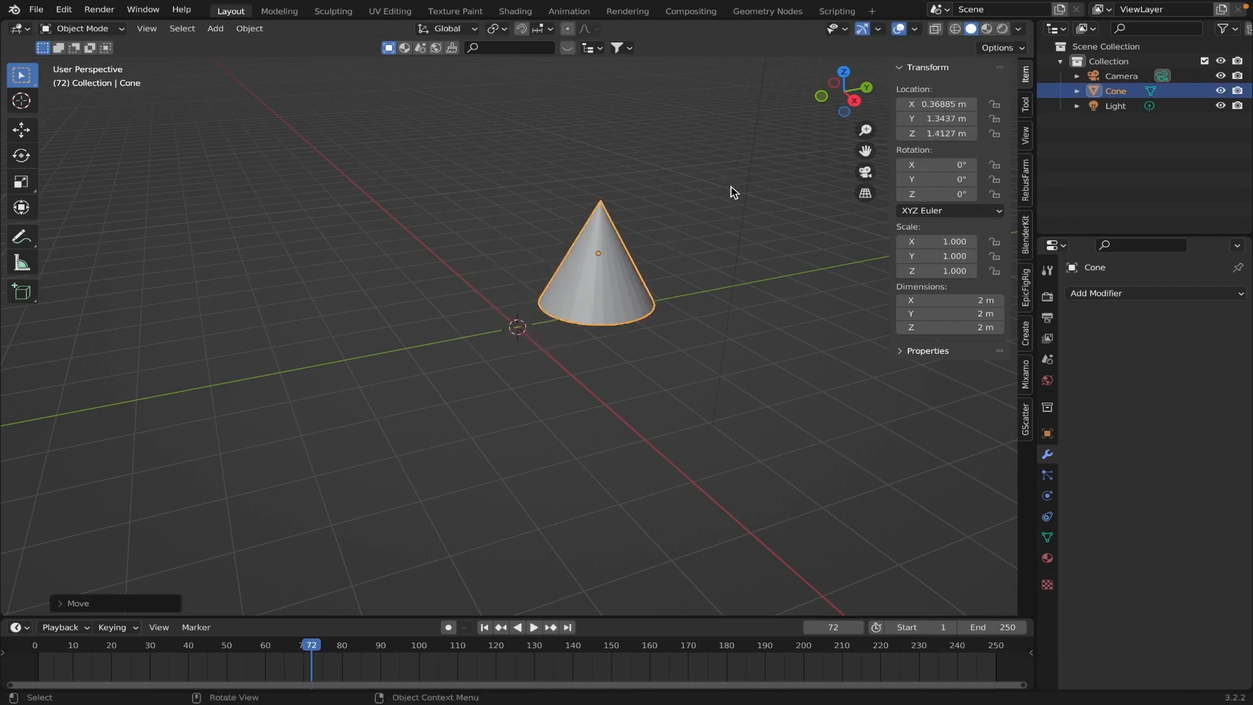
pyautogui.press('r')
pyautogui.press('r')
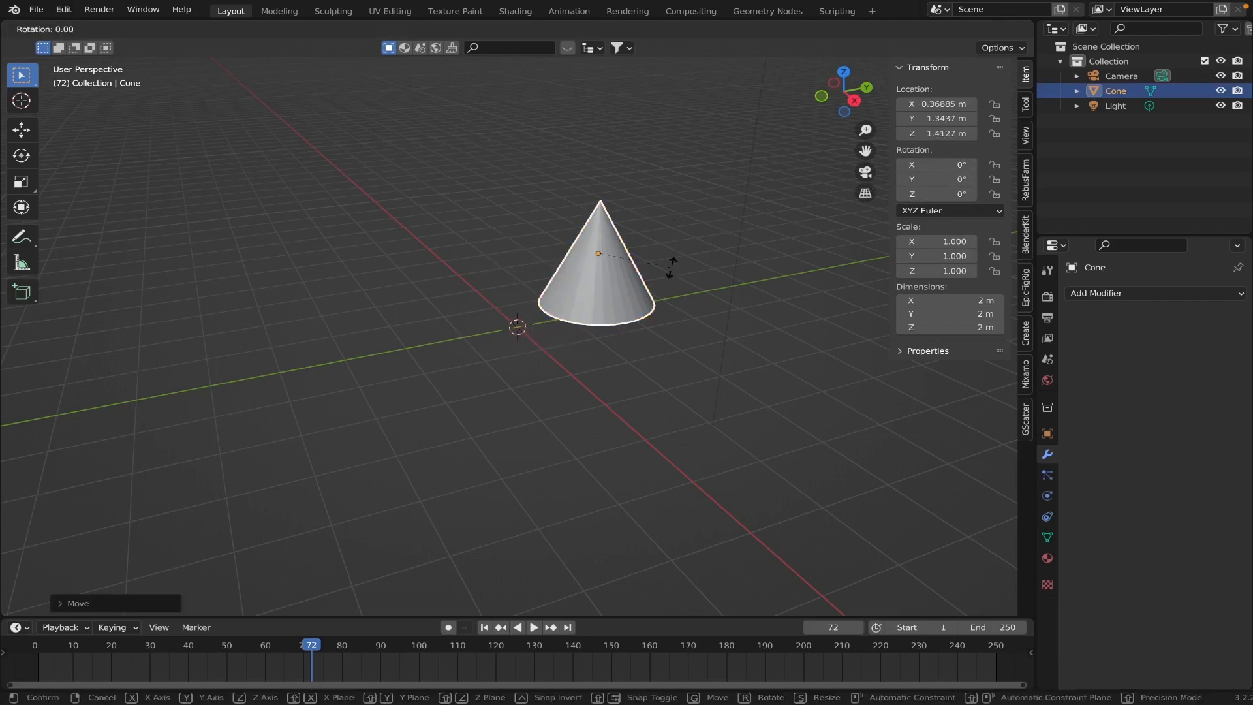
pyautogui.click(677, 214)
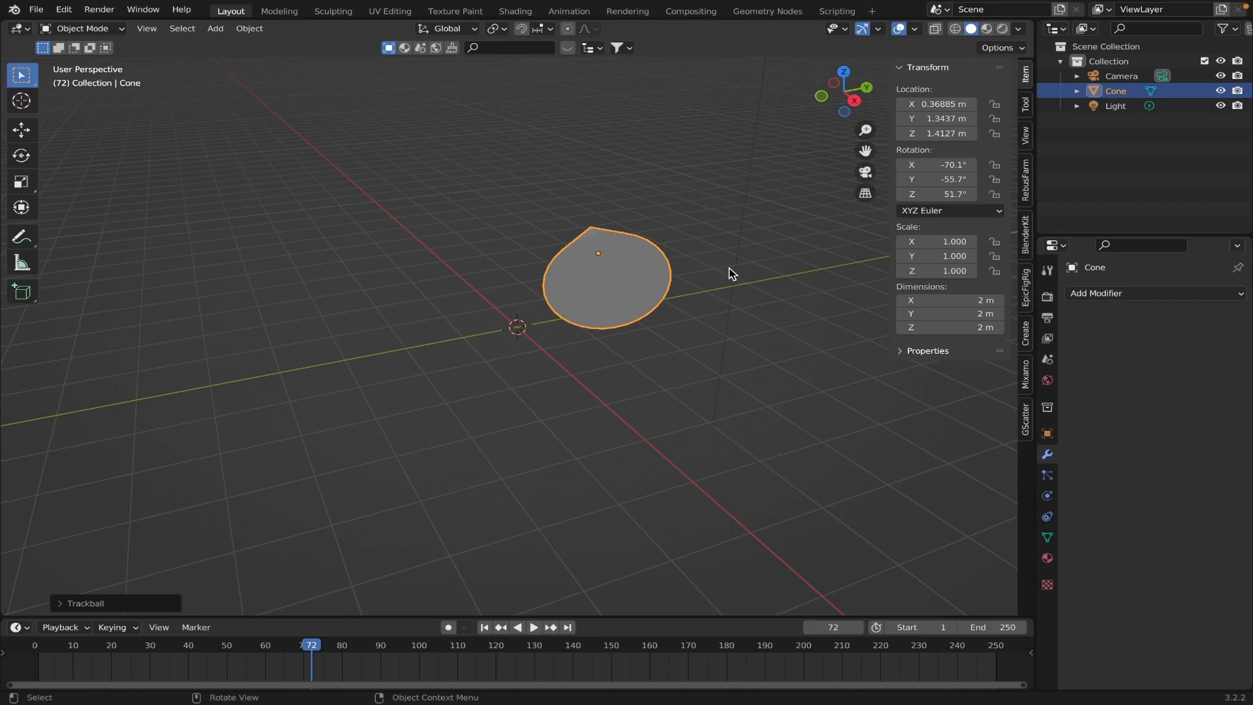
pyautogui.press('s')
pyautogui.click(790, 268)
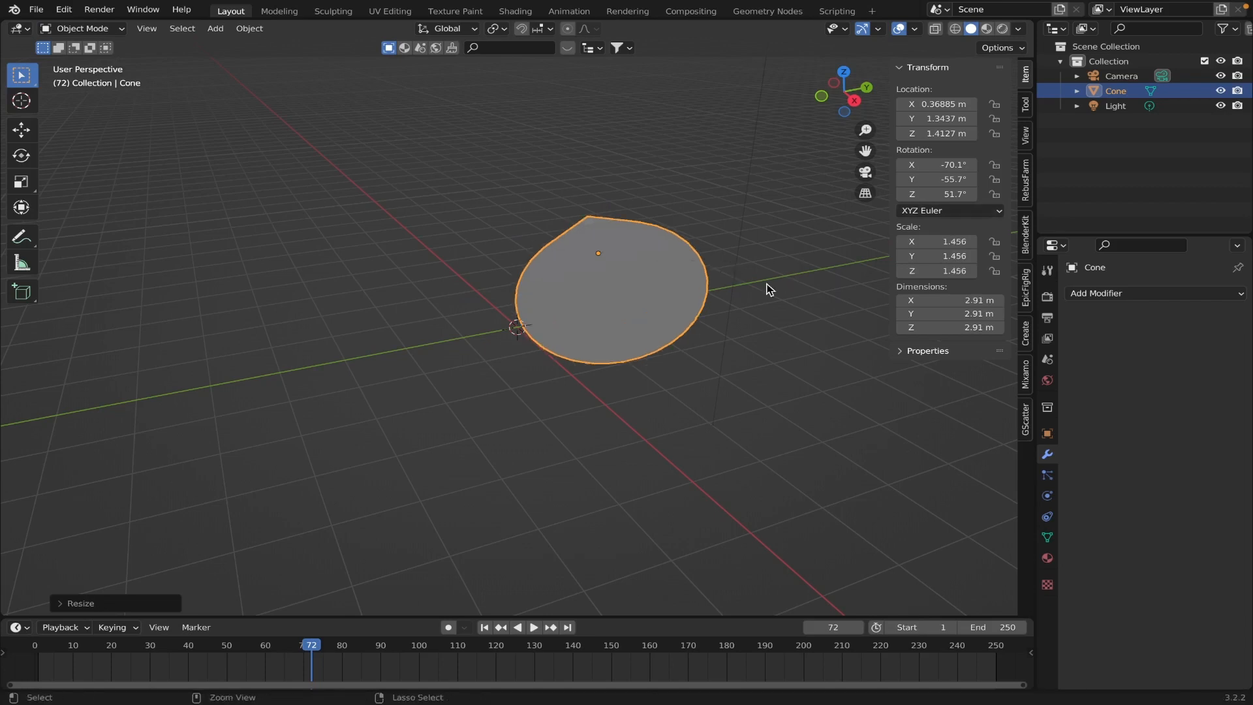
# - Undo the cone's freehand scaling, rotation and move
pyautogui.hotkey('ctrl', 'z')
pyautogui.hotkey('ctrl', 'z')
pyautogui.hotkey('ctrl', 'z')
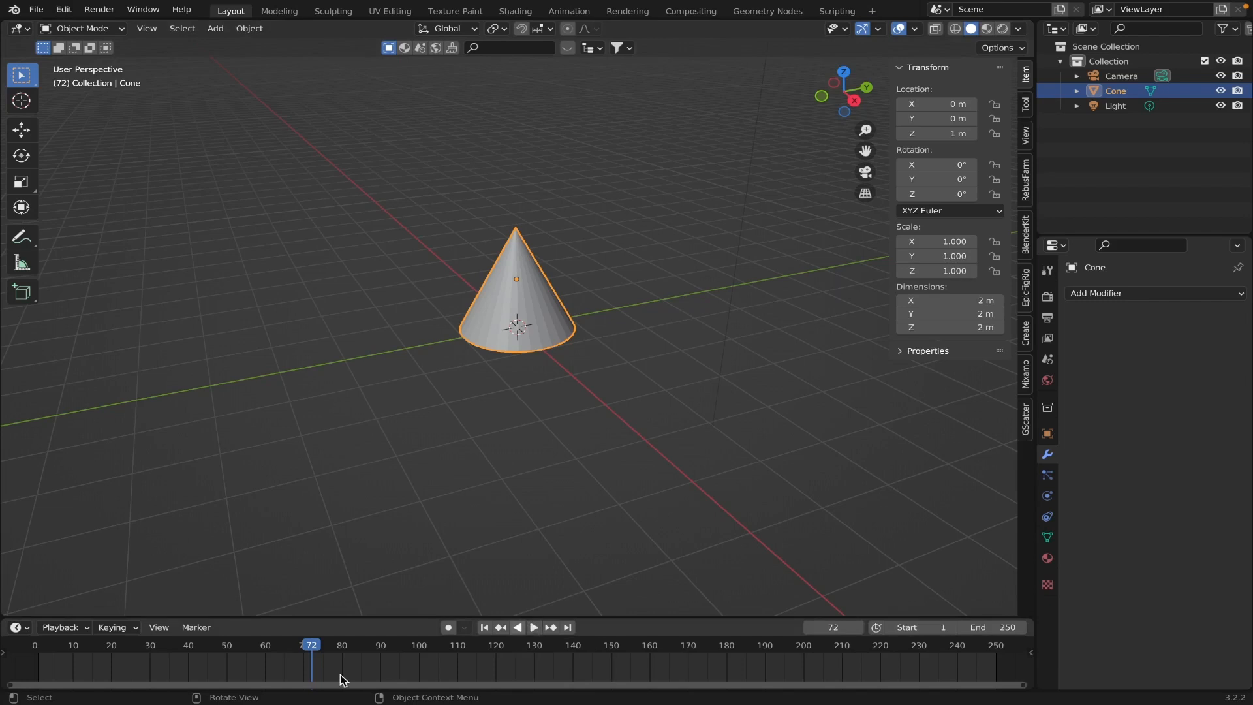
# - Go to frame 1 and insert a Location, Rotation & Scale keyframe on the cone
pyautogui.press('space')
pyautogui.moveTo(299, 644); pyautogui.dragTo(40, 646)
pyautogui.press('space')
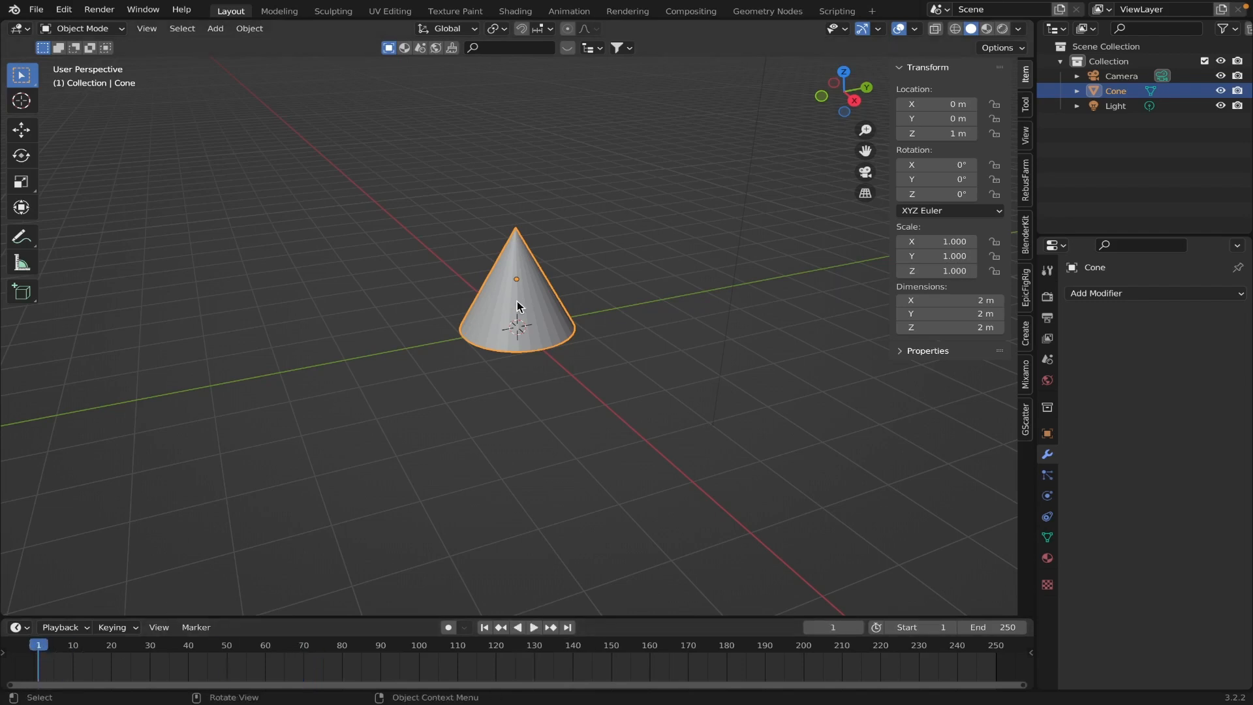
pyautogui.press('i')
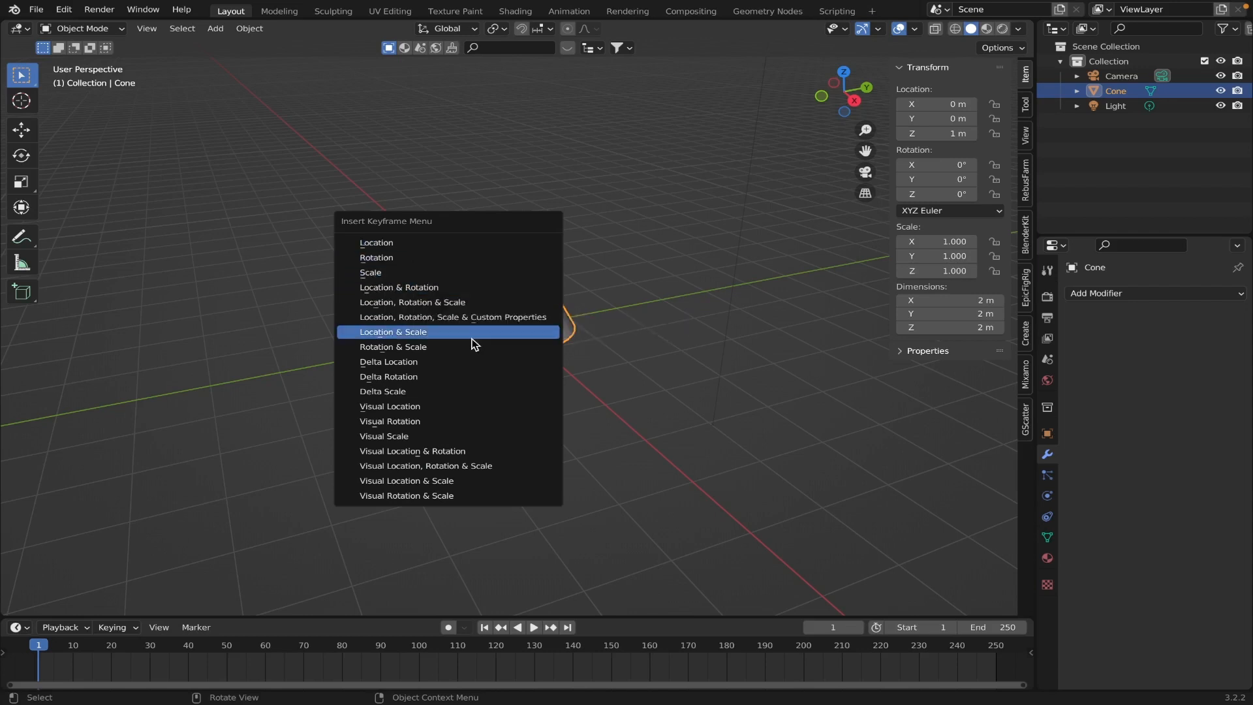
pyautogui.click(468, 304)
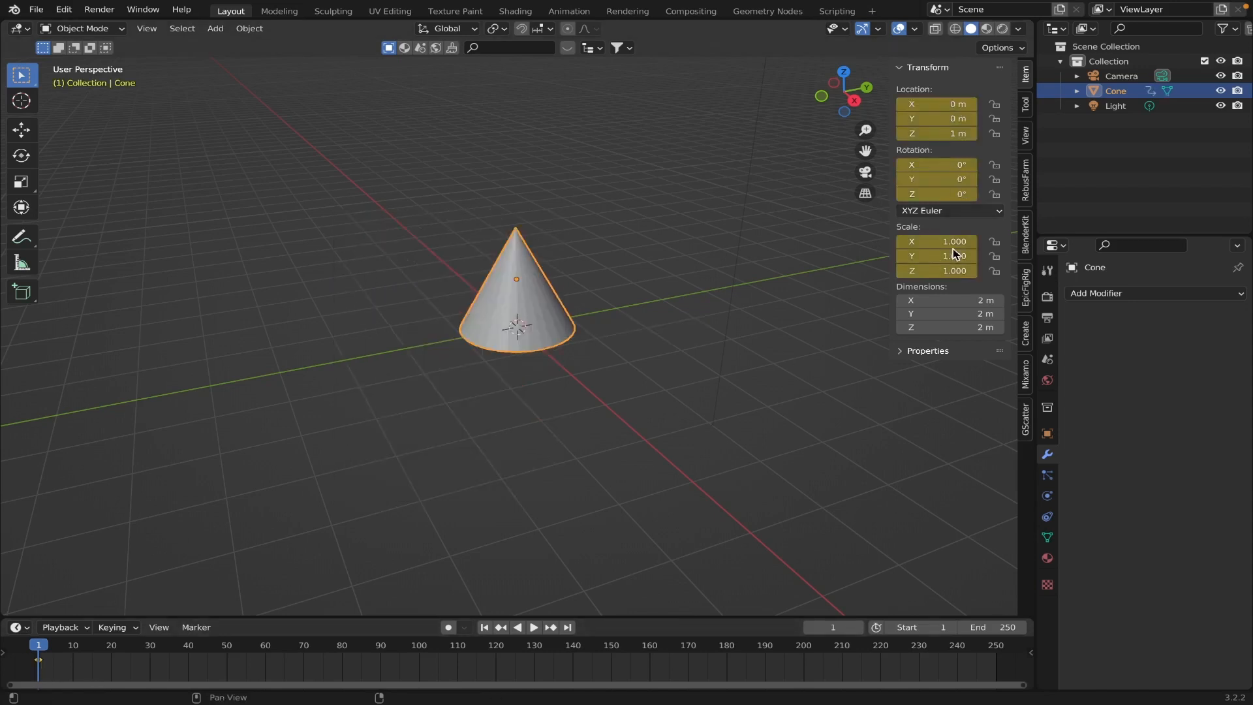
# - At frame 40, pose the cone with Y location 0.6 m, rotation X 90° and Y 10°, and scale X 1.010, Y 0.540, Z 1.840
pyautogui.moveTo(127, 646); pyautogui.dragTo(189, 654)
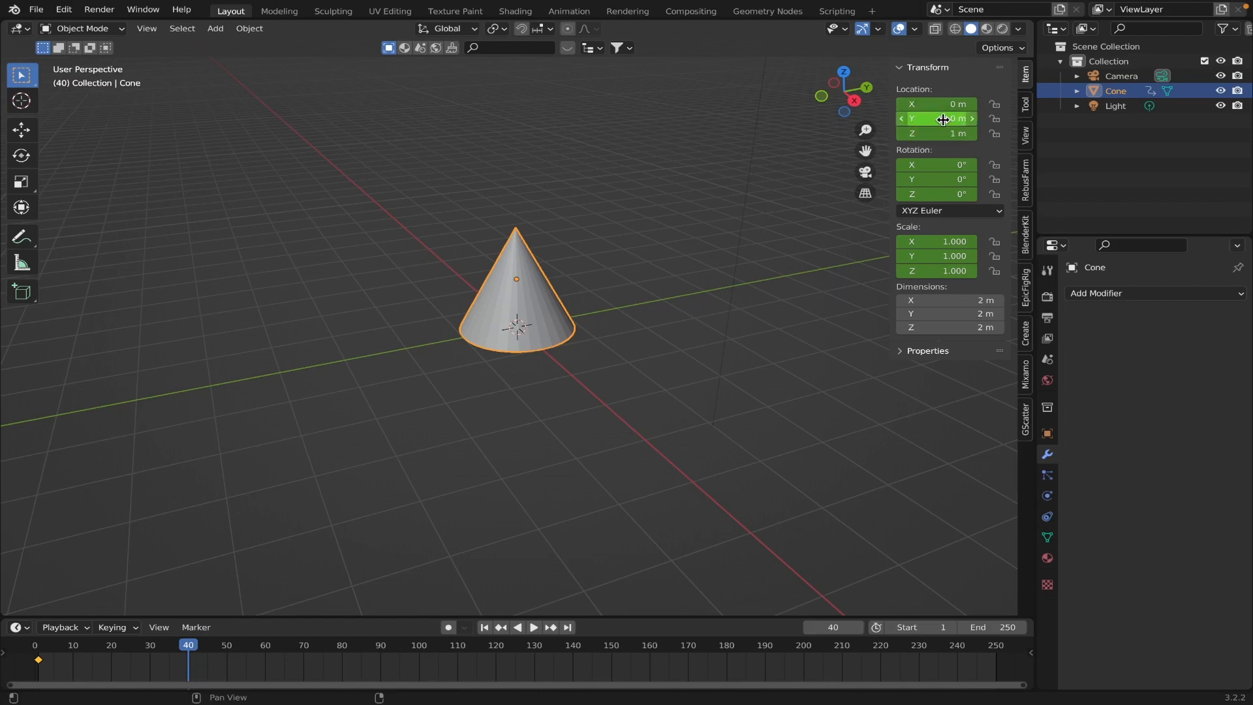
pyautogui.click(953, 166)
pyautogui.write('90')
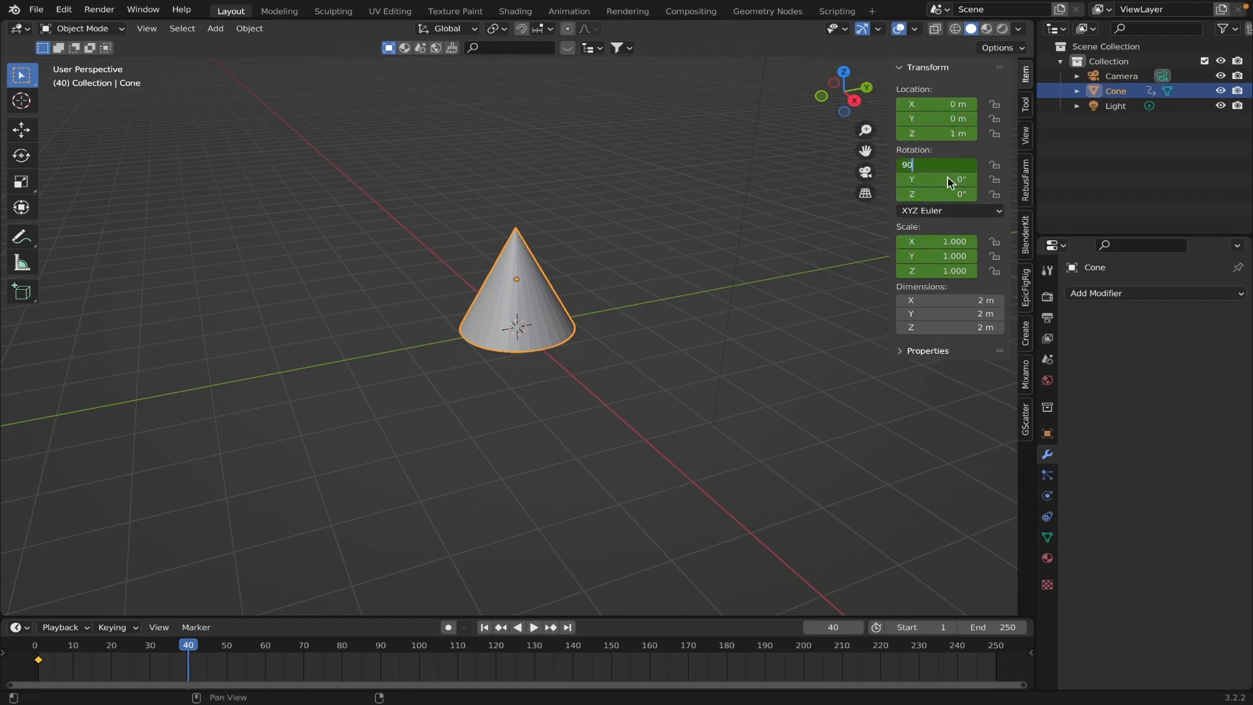
pyautogui.press('Return')
pyautogui.click(945, 183)
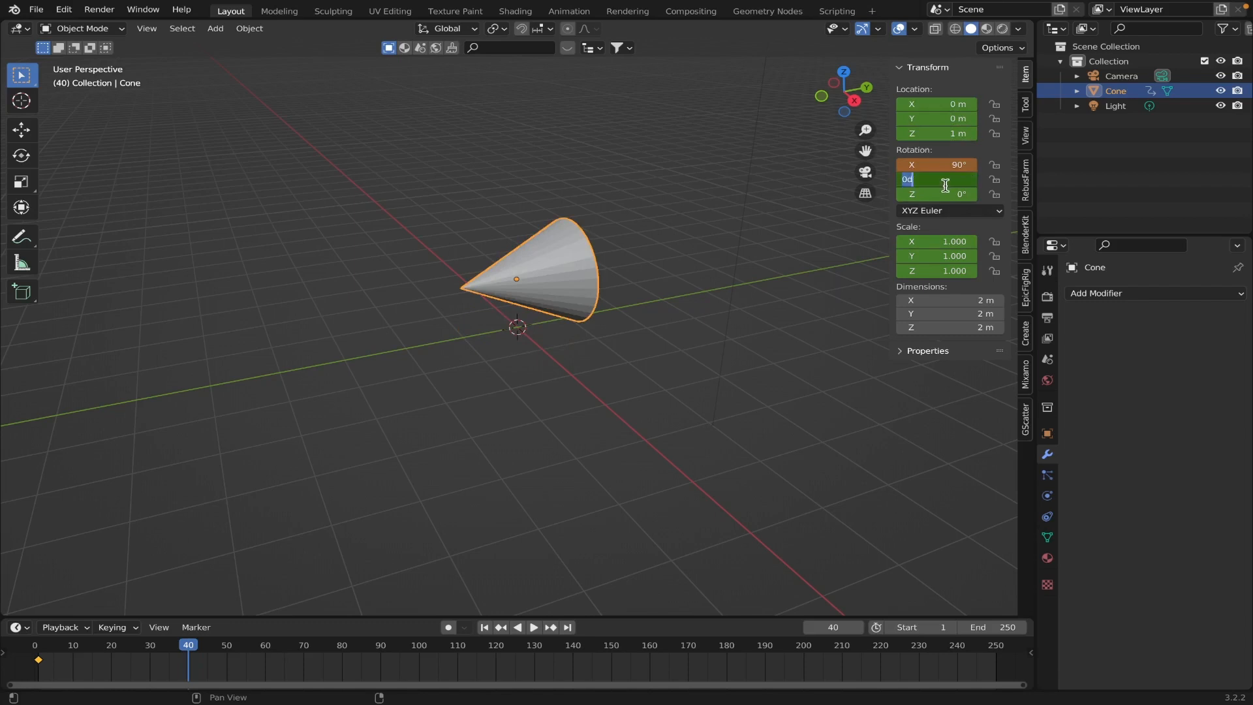
pyautogui.write('10')
pyautogui.press('Return')
pyautogui.moveTo(943, 118); pyautogui.dragTo(976, 118)
pyautogui.moveTo(954, 256); pyautogui.dragTo(978, 271)
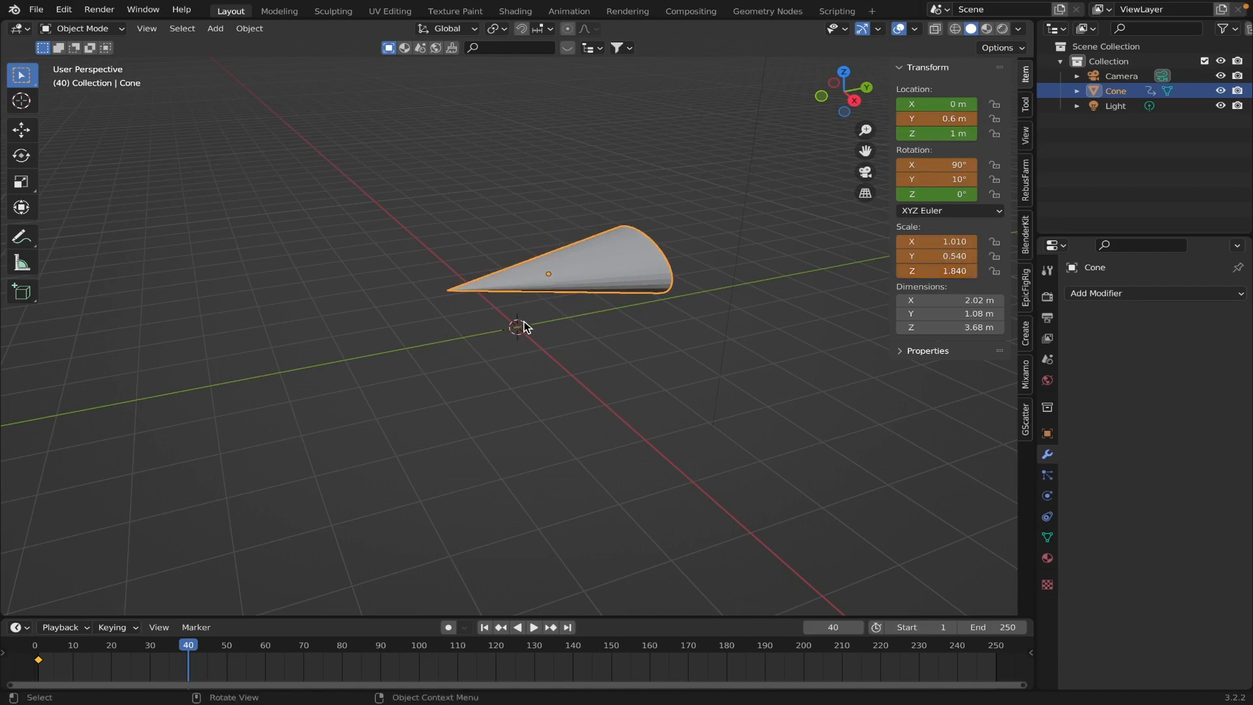
# - Insert a keyframe for the cone's location, rotation and scale at frame 40
pyautogui.press('i')
pyautogui.press('i')
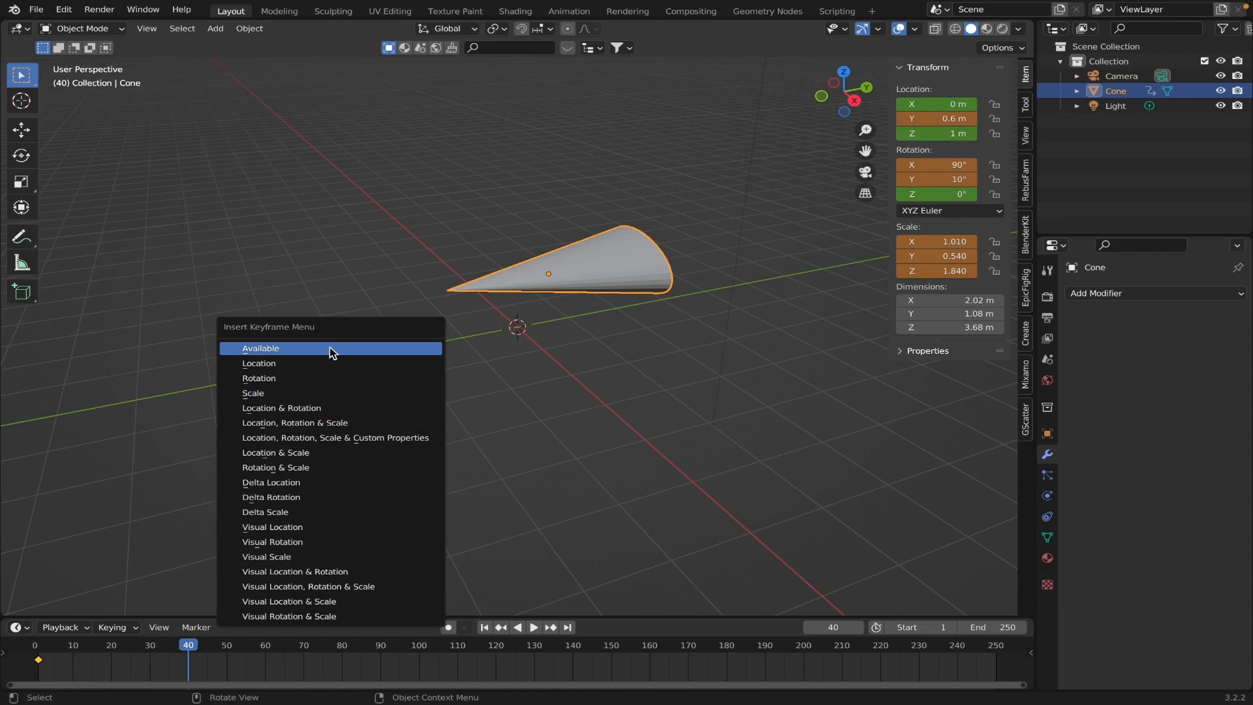
pyautogui.click(298, 362)
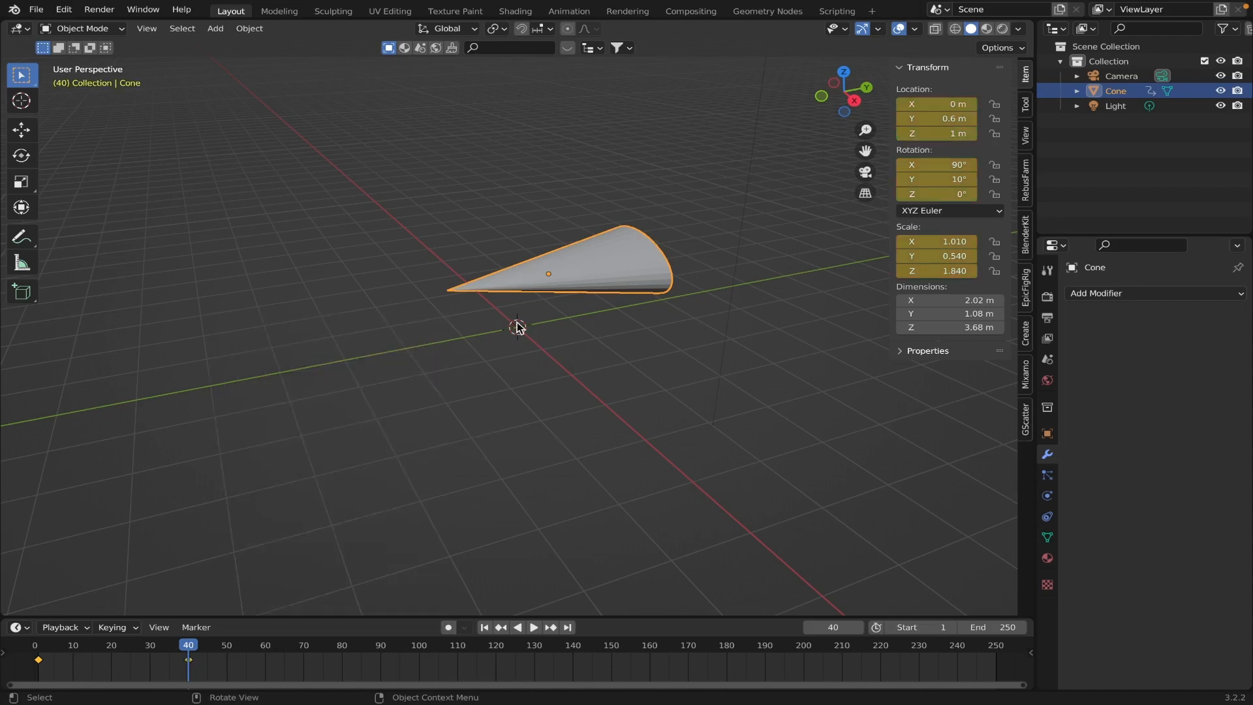
# - Scrub the timeline from frame 1 to frame 41 to review the cone's animation
pyautogui.click(38, 650)
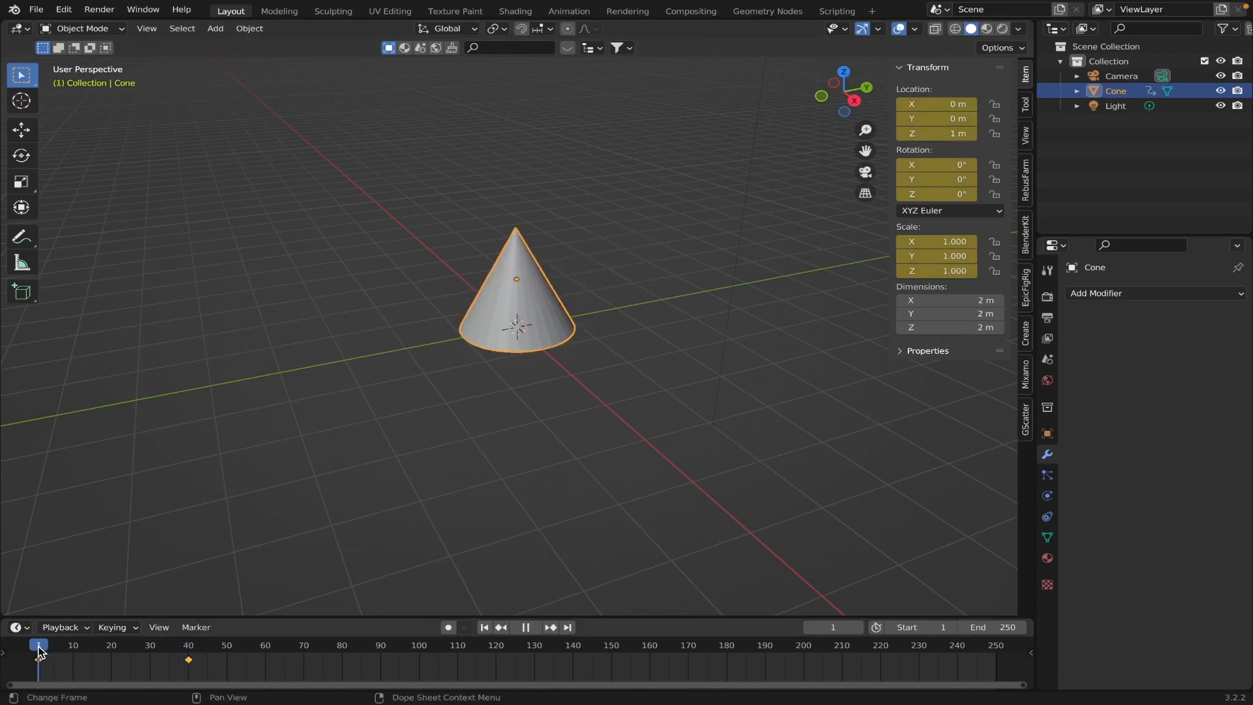
pyautogui.moveTo(38, 650); pyautogui.dragTo(193, 656)
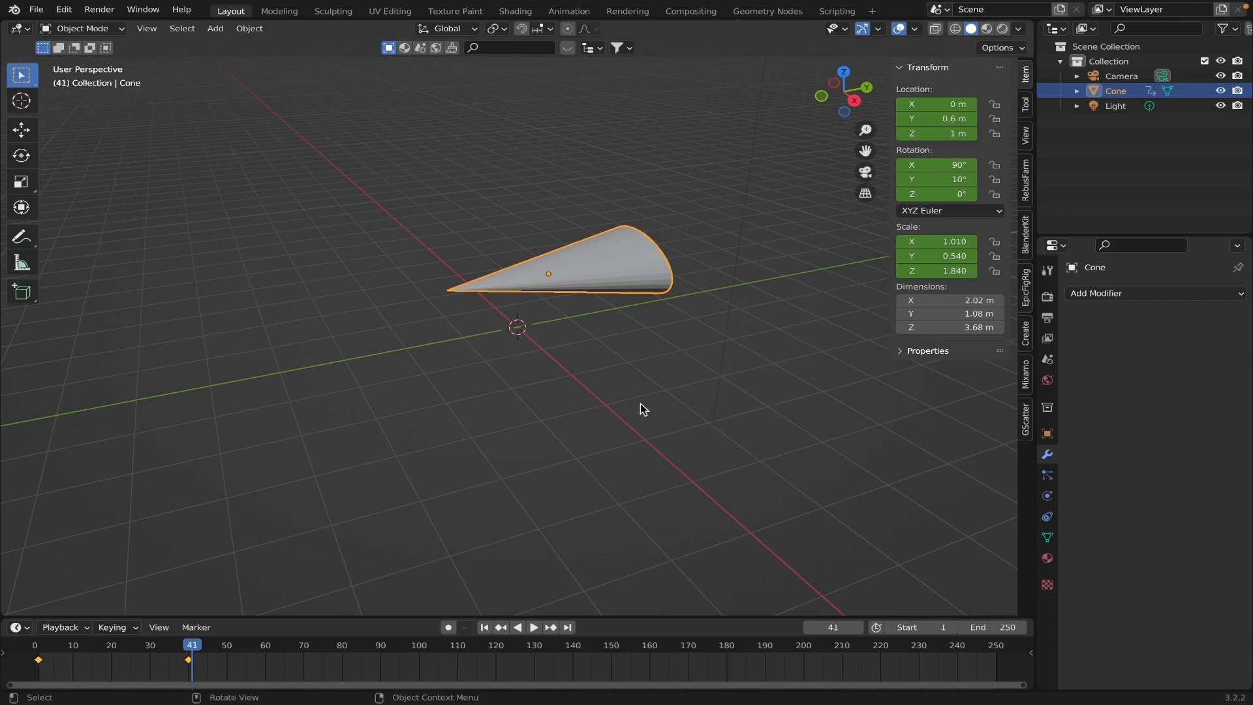
# - Reselect the cone in the viewport and hide the transform sidebar
pyautogui.click(648, 332)
pyautogui.click(606, 269)
pyautogui.press('n')
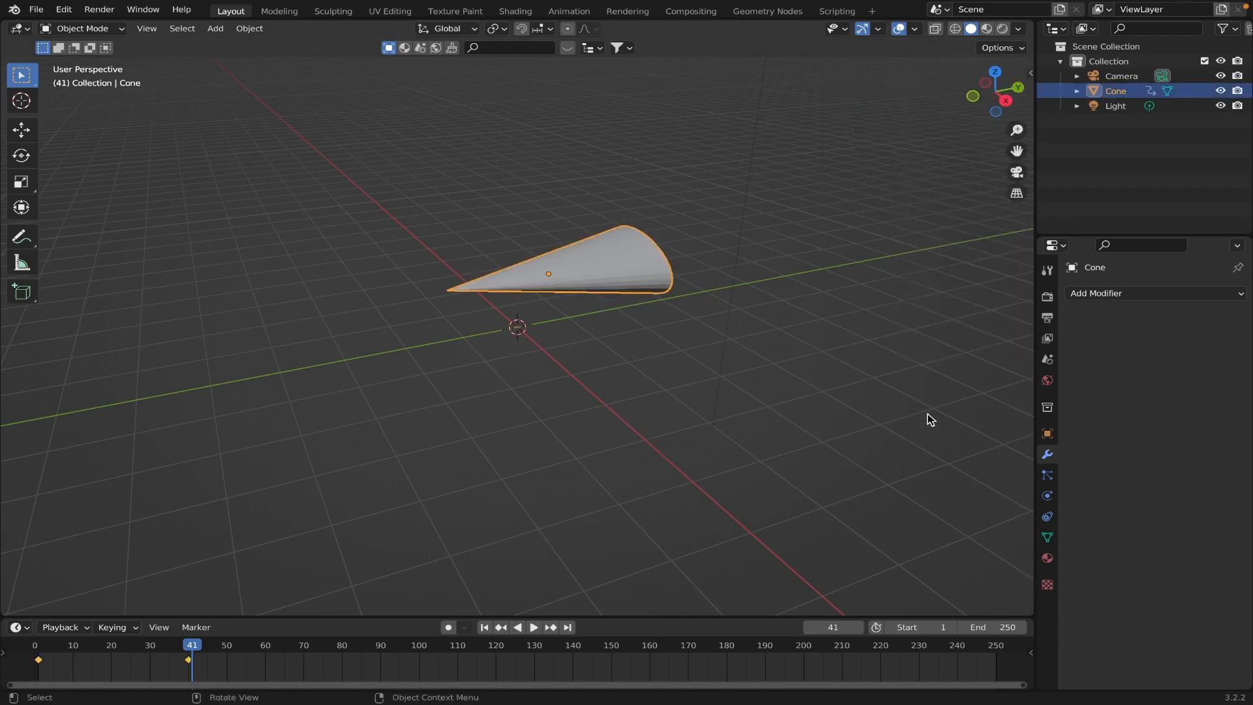
# - Add a new material to the cone and show the scene's render settings
pyautogui.click(1047, 557)
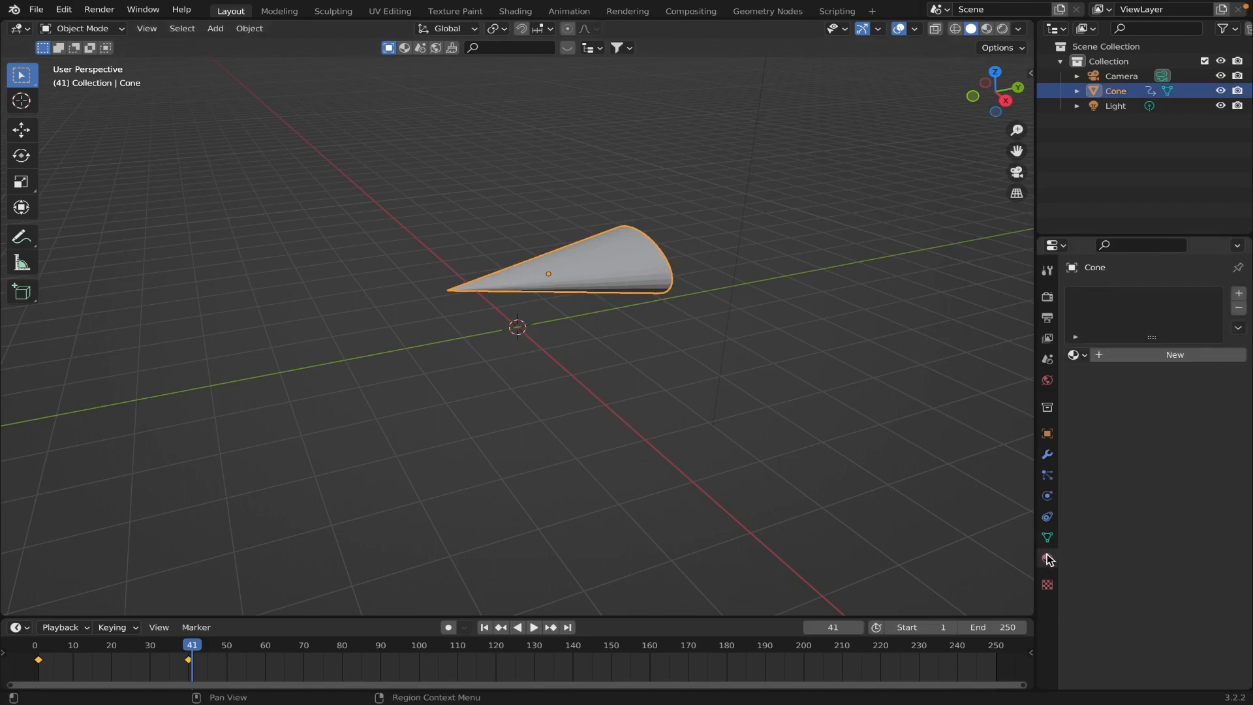
pyautogui.click(1175, 358)
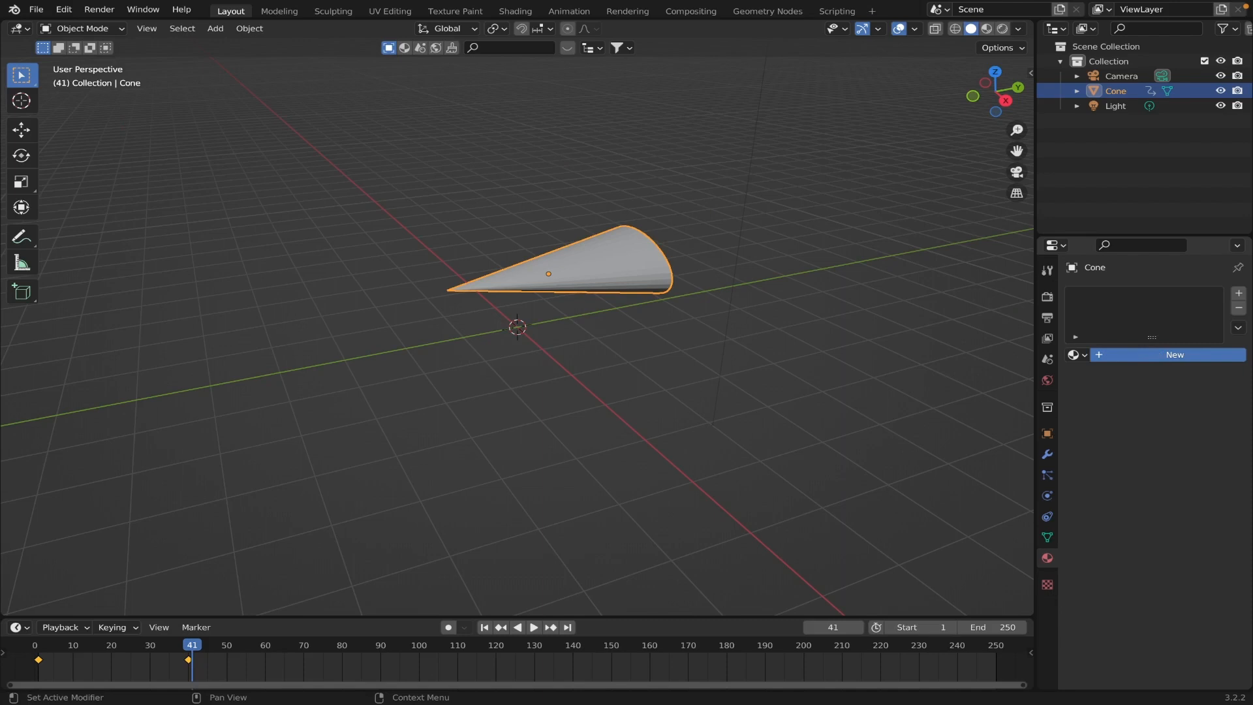
pyautogui.click(1174, 354)
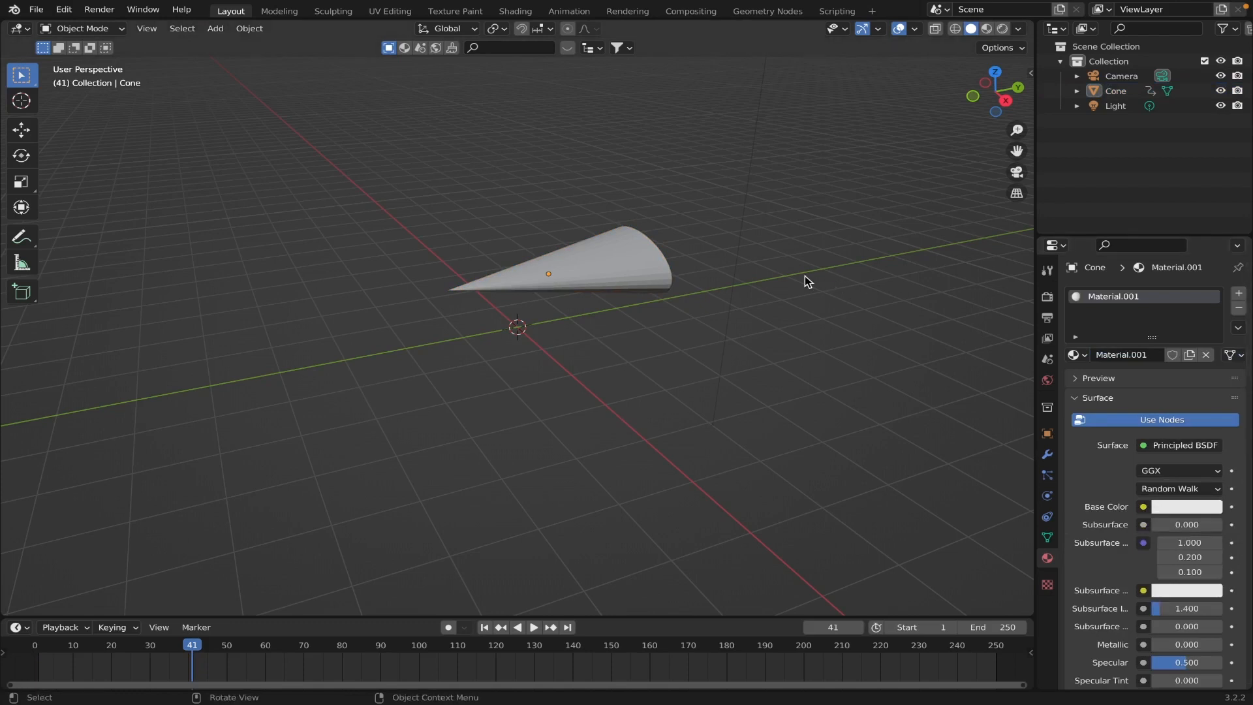
pyautogui.click(1046, 297)
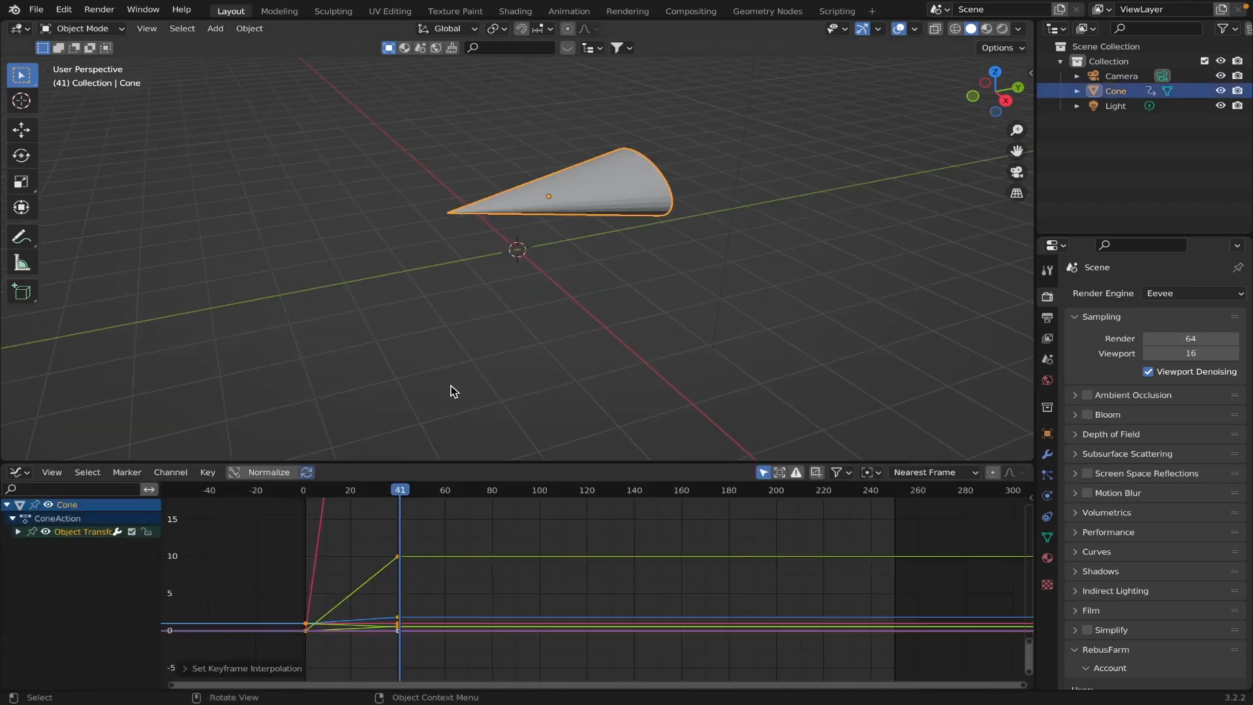
# - Reselect the cone to display its curves in the Graph Editor and scrub to frame 33
pyautogui.click(96, 540)
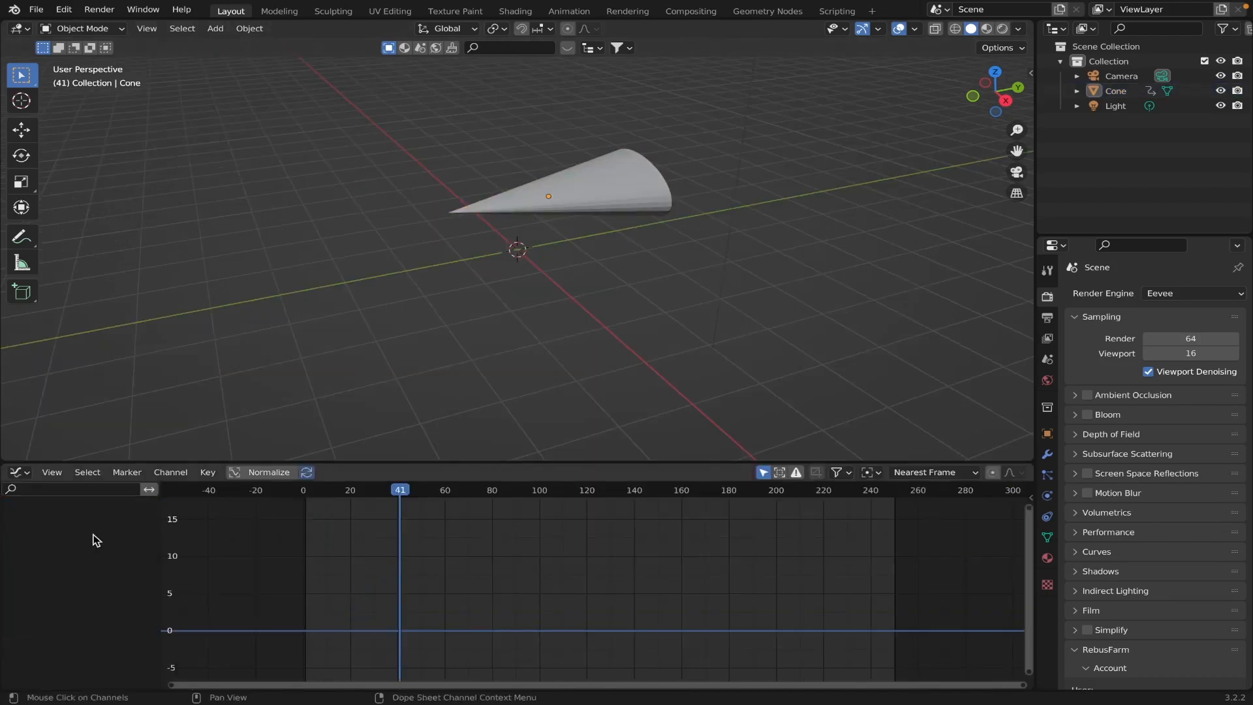
pyautogui.click(19, 472)
pyautogui.click(583, 189)
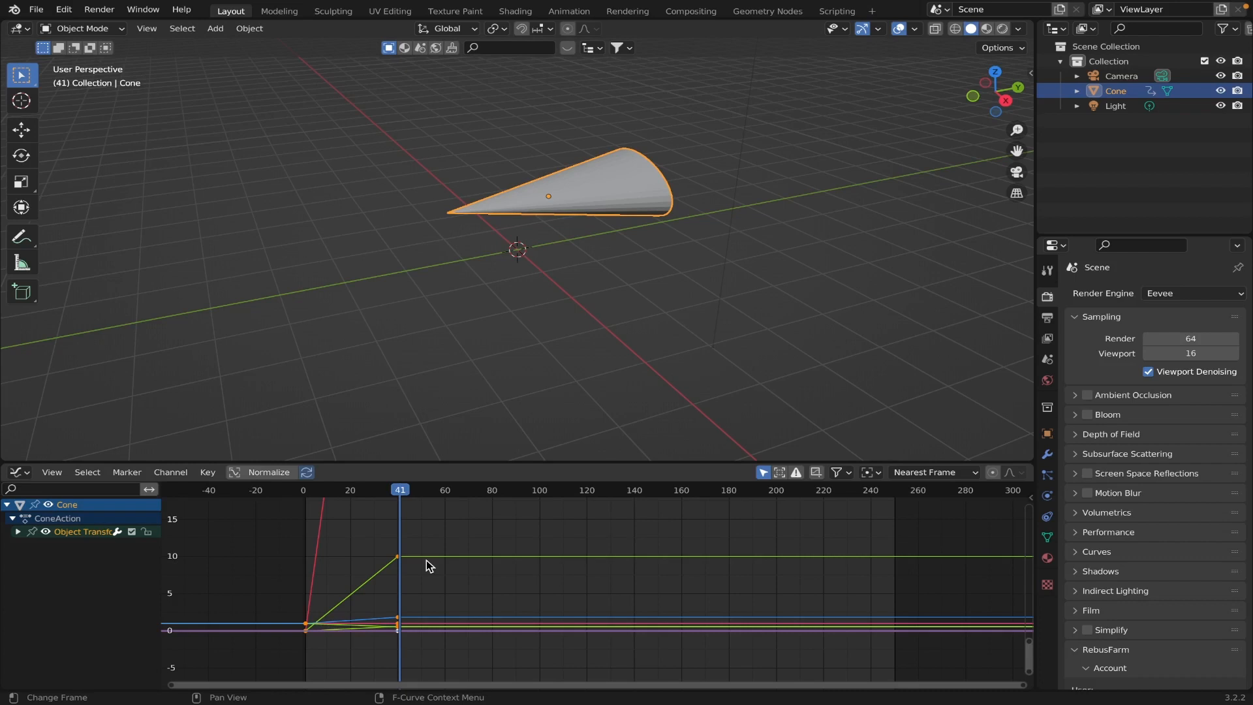
pyautogui.moveTo(413, 550); pyautogui.dragTo(383, 504)
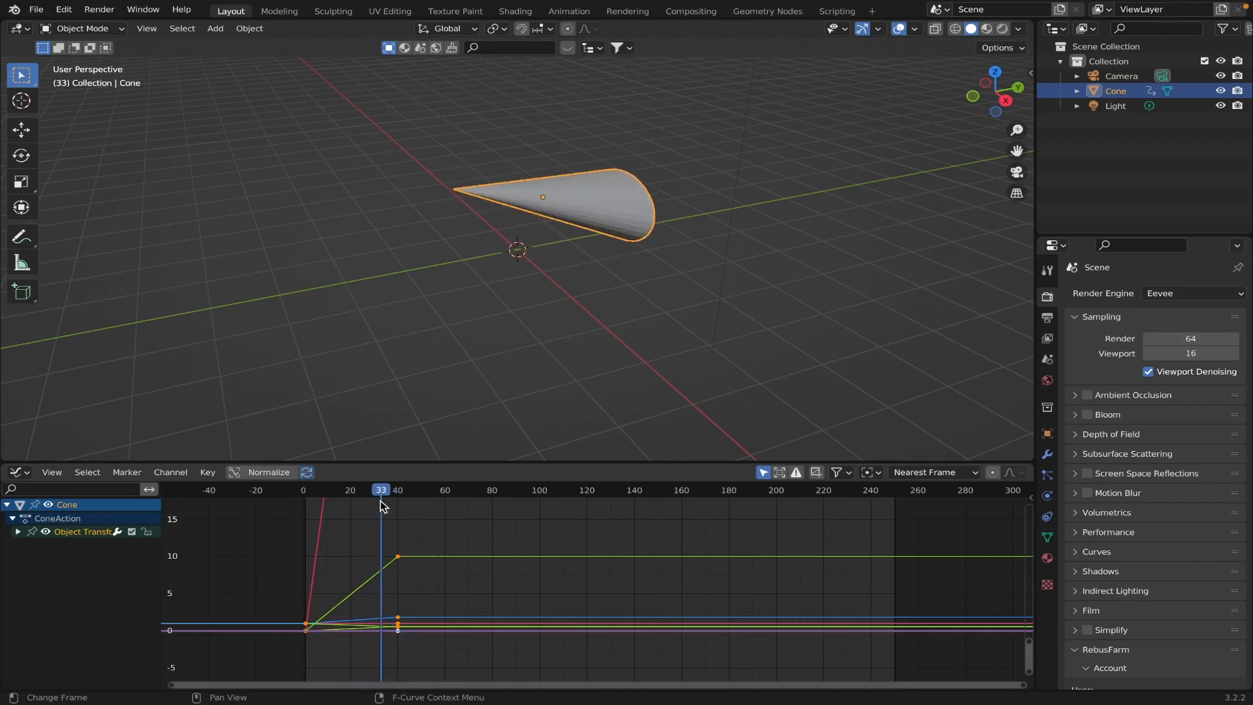
# - Set the interpolation mode of the cone's selected keyframes to Bezier
pyautogui.click(207, 472)
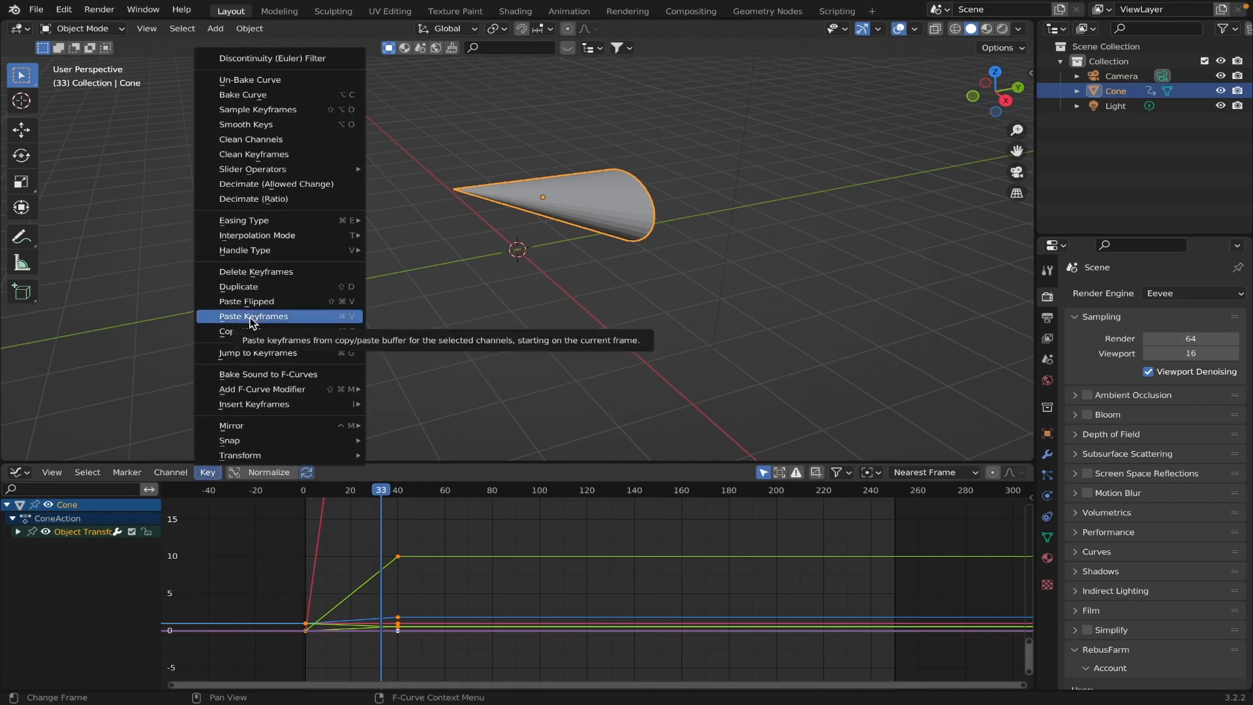
pyautogui.moveTo(252, 234)
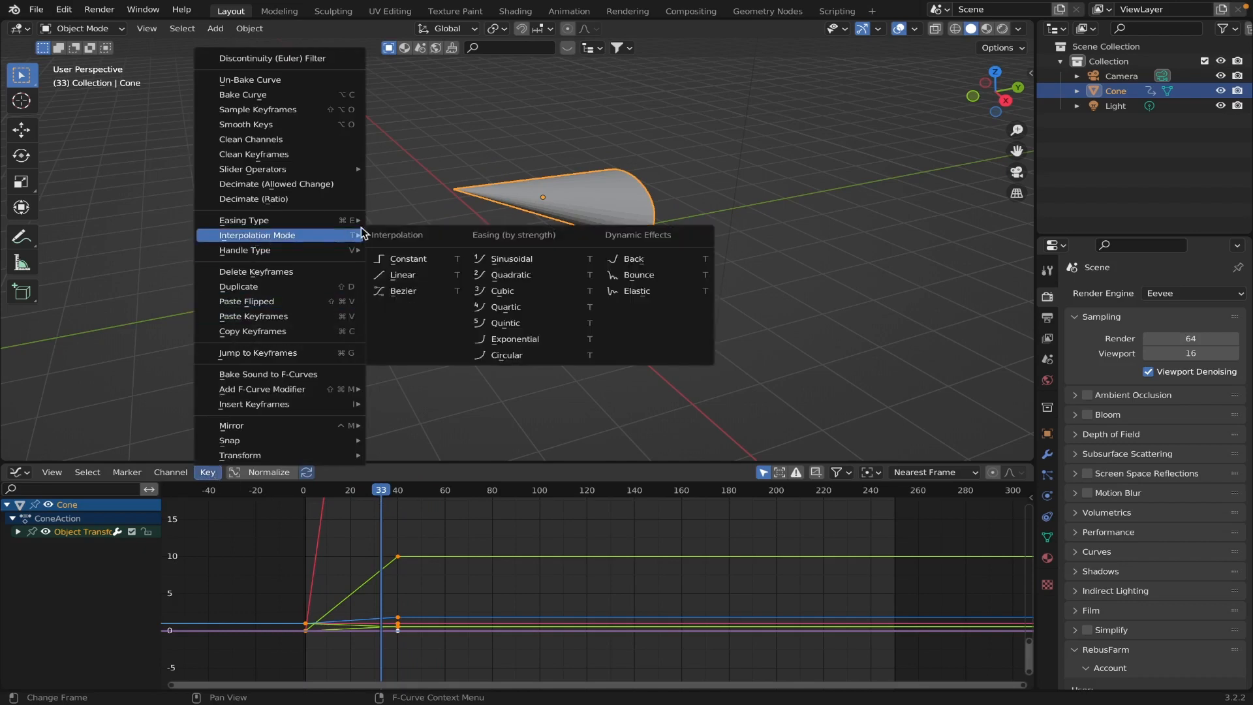
pyautogui.click(425, 297)
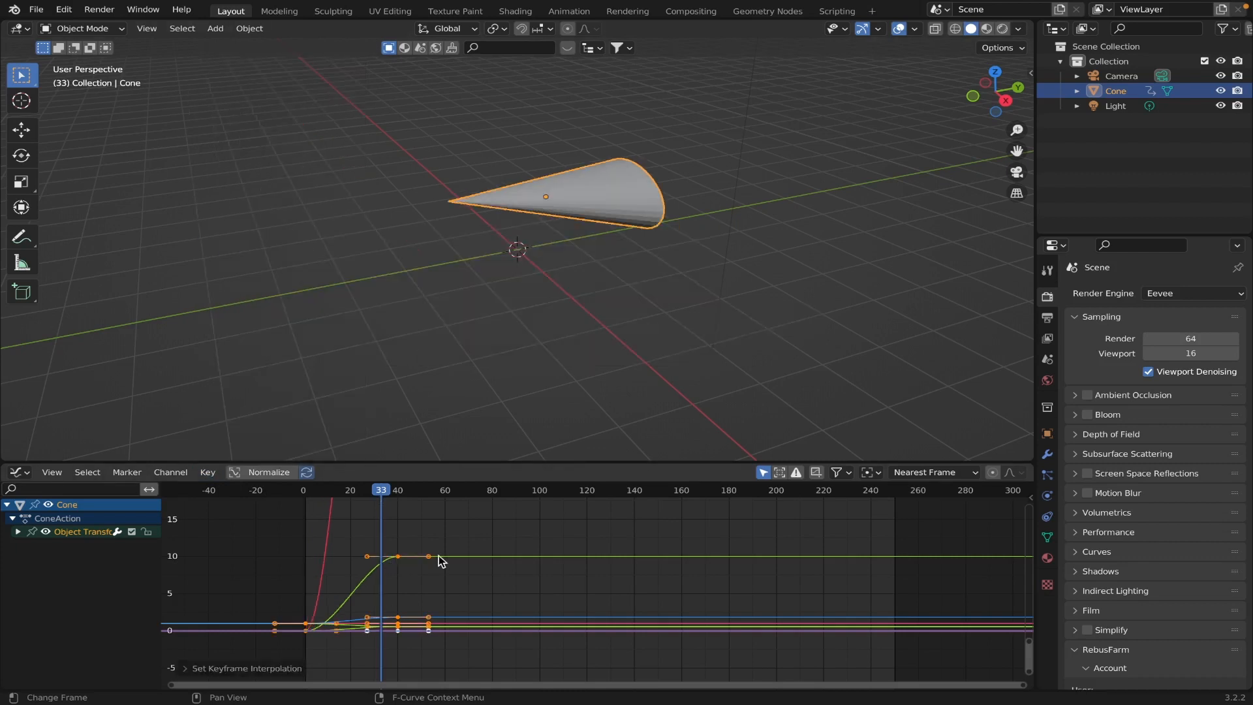
# - Move the selected Bezier handles so they tilt slightly upward, and scrub to frame 20 to check the motion
pyautogui.press('g')
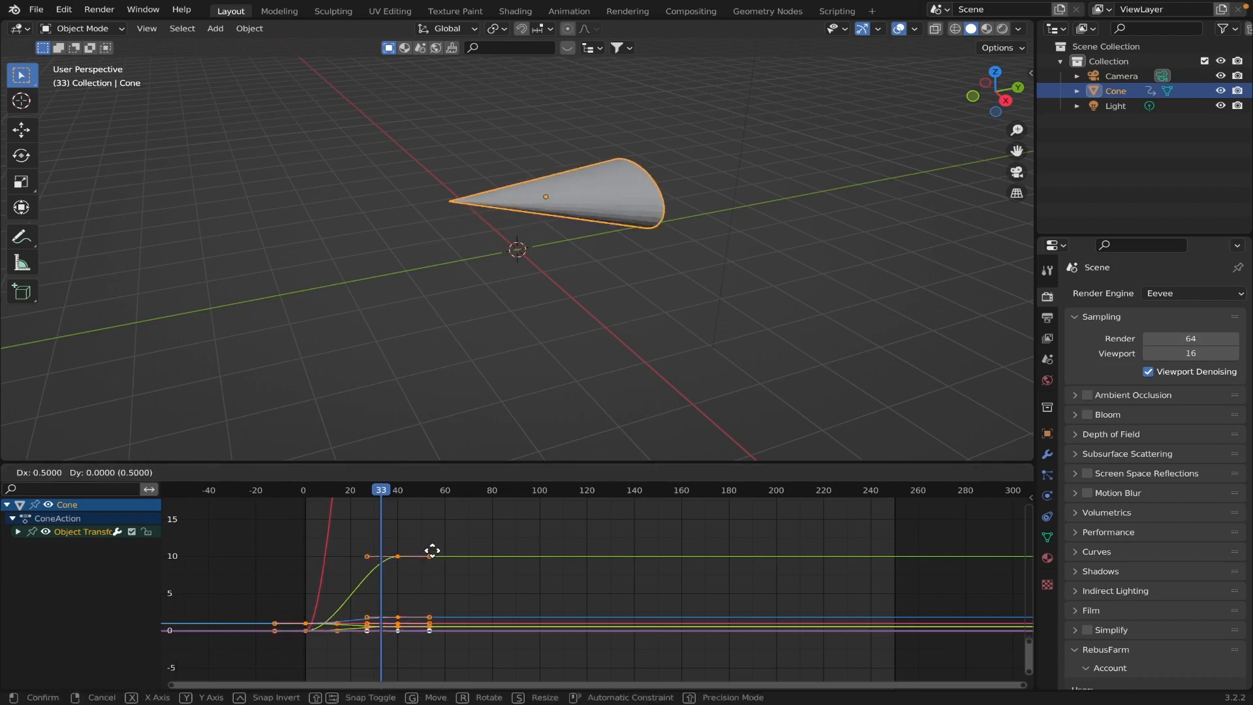
pyautogui.click(432, 549)
pyautogui.moveTo(378, 494); pyautogui.dragTo(353, 510)
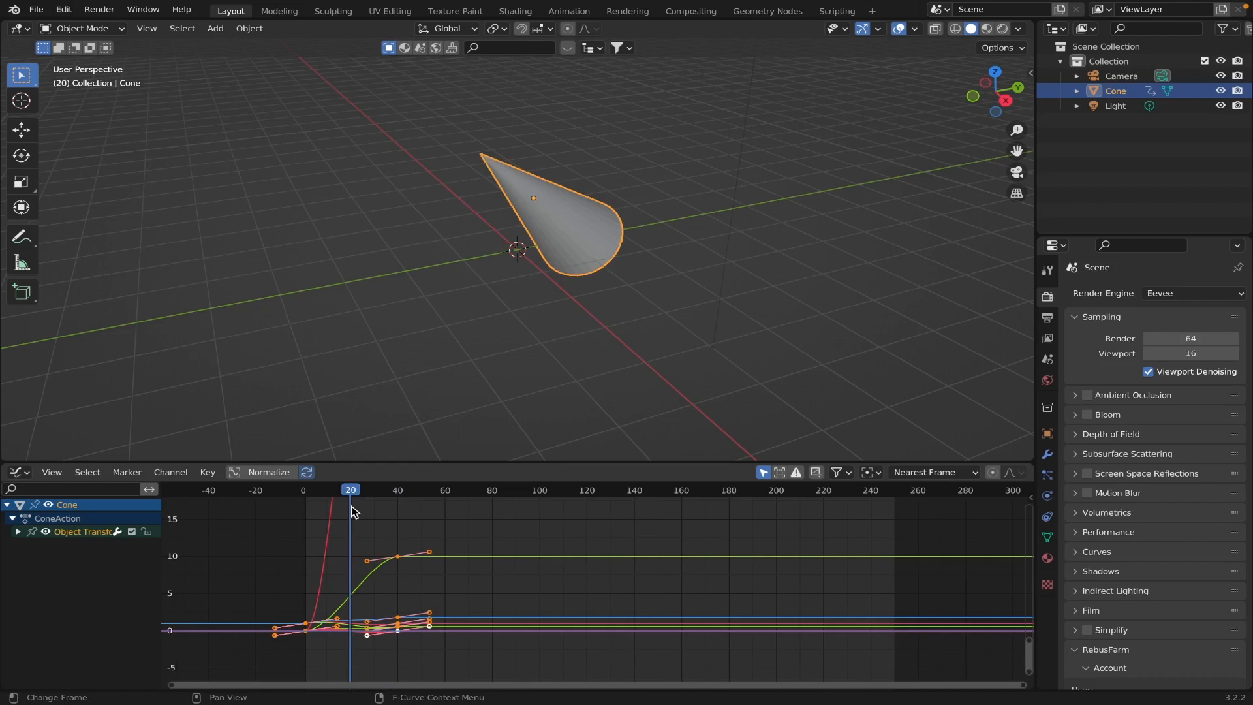
# - Try Bounce interpolation on the cone's keyframes and scrub to frame 45 to preview it
pyautogui.click(207, 472)
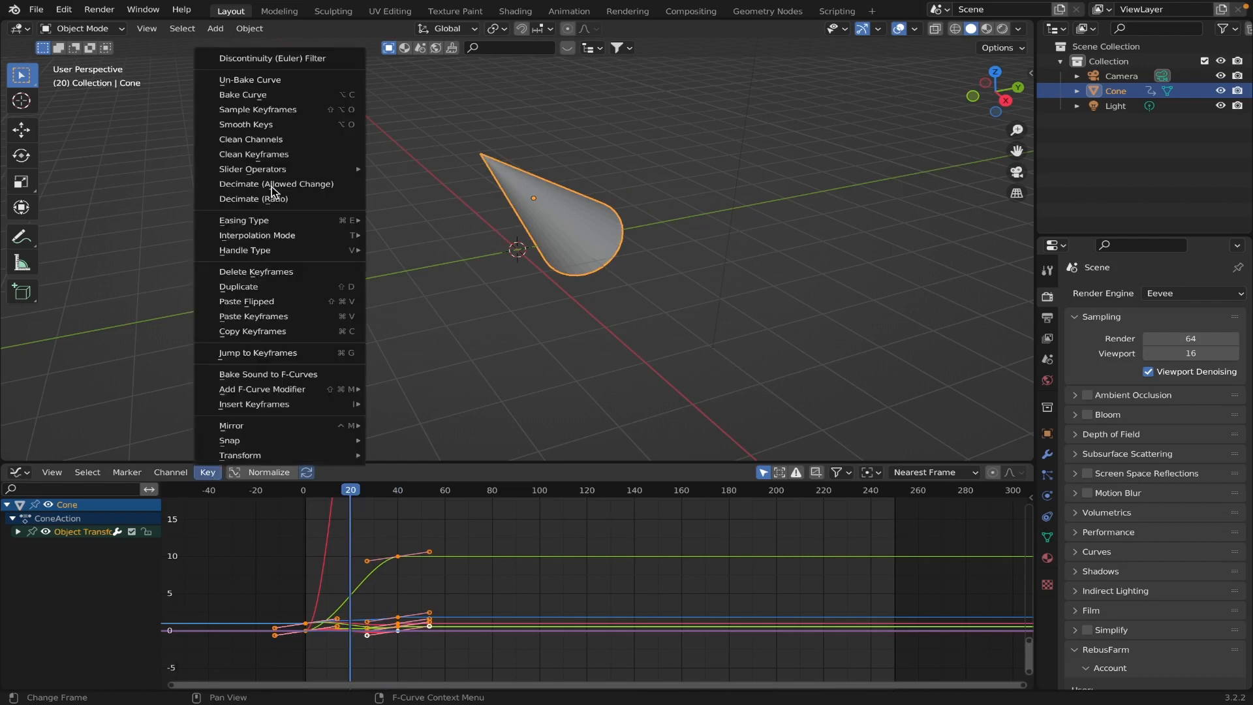
pyautogui.moveTo(300, 250)
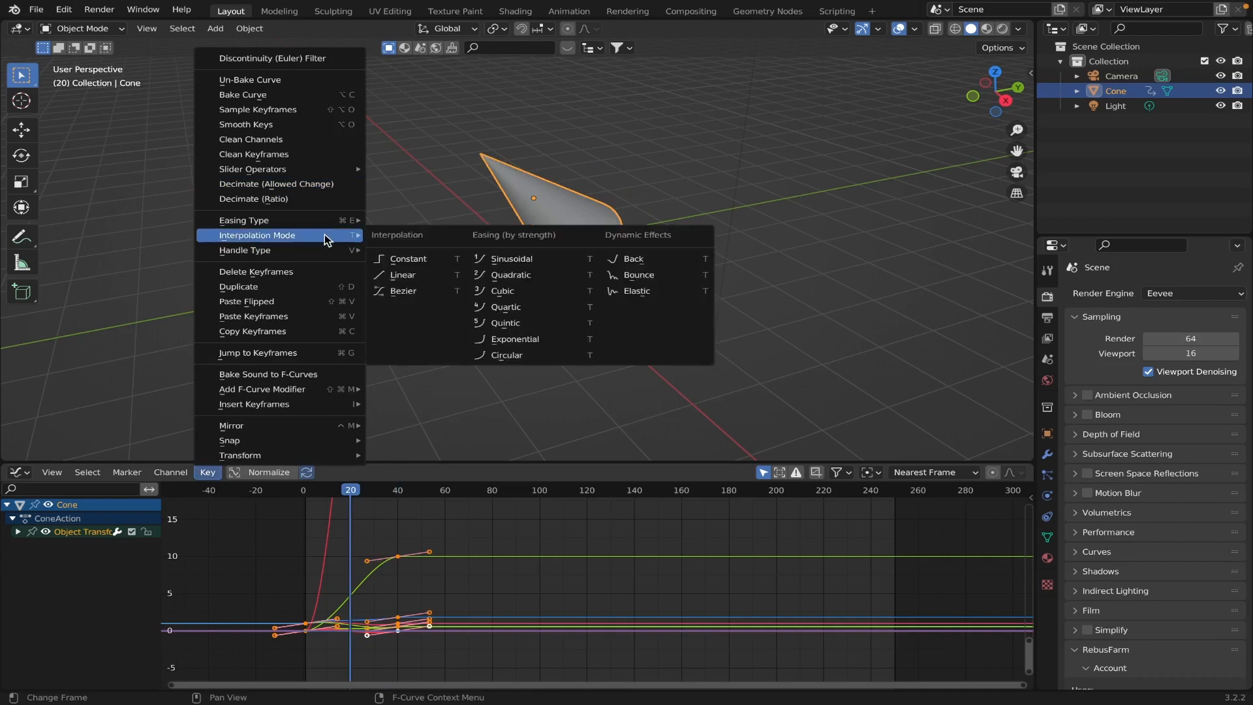
pyautogui.click(637, 274)
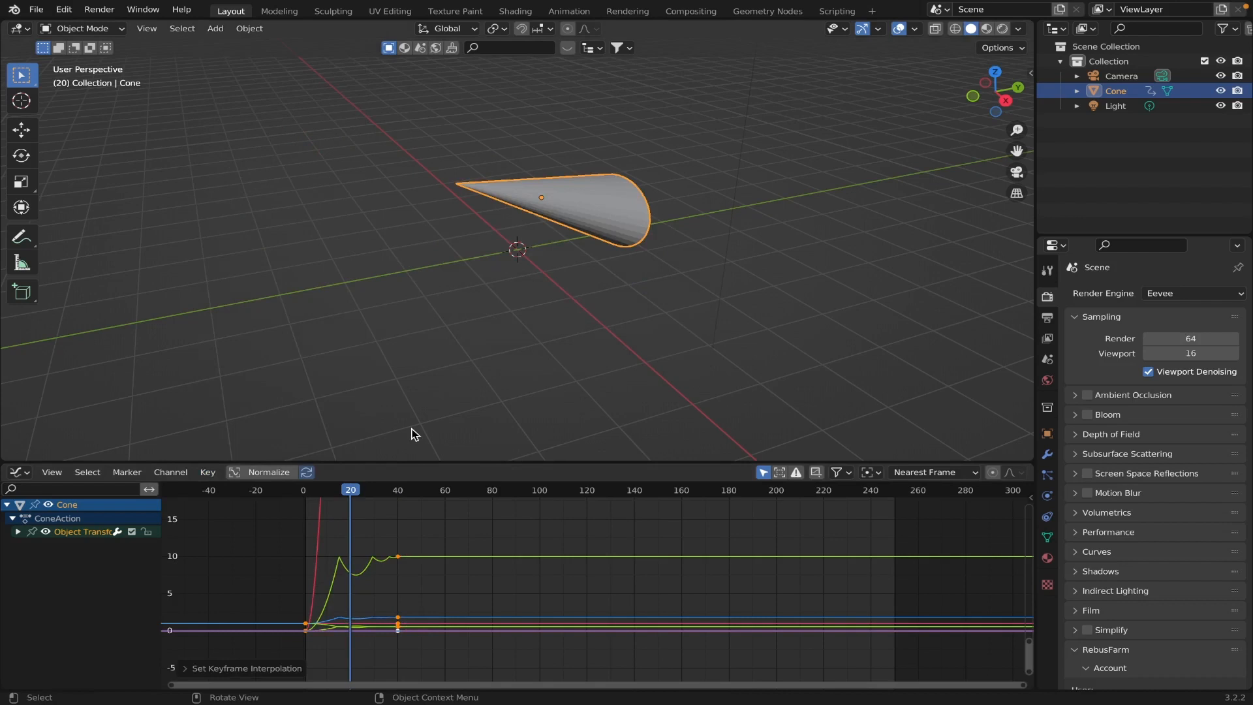
pyautogui.moveTo(356, 494); pyautogui.dragTo(411, 494)
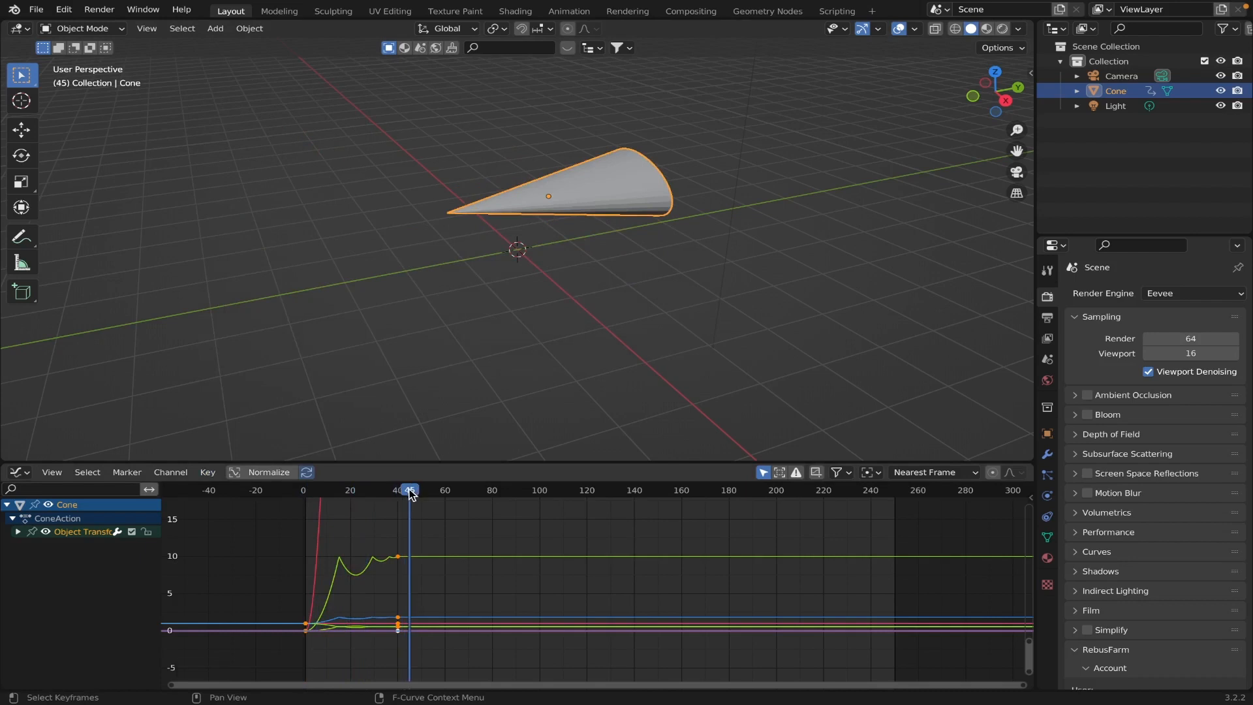
# - Try Constant interpolation on the cone's keyframes and preview the pose at frames 34 and 50
pyautogui.click(207, 472)
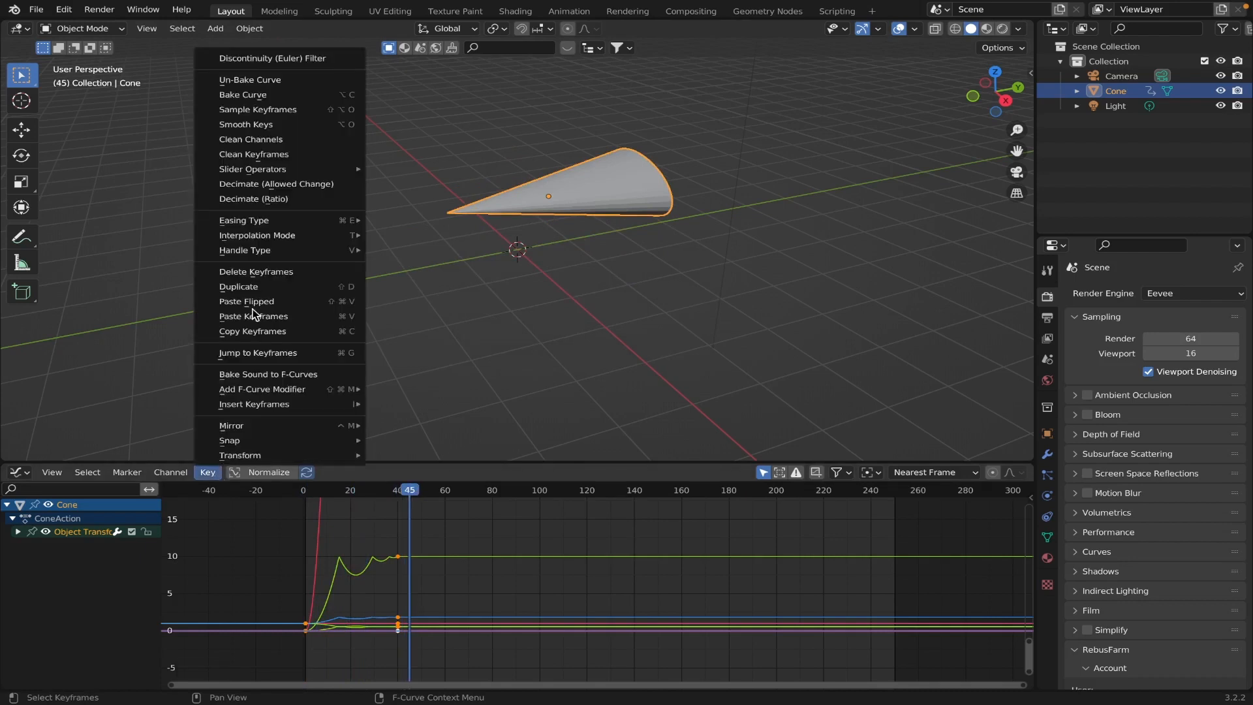
pyautogui.moveTo(281, 236)
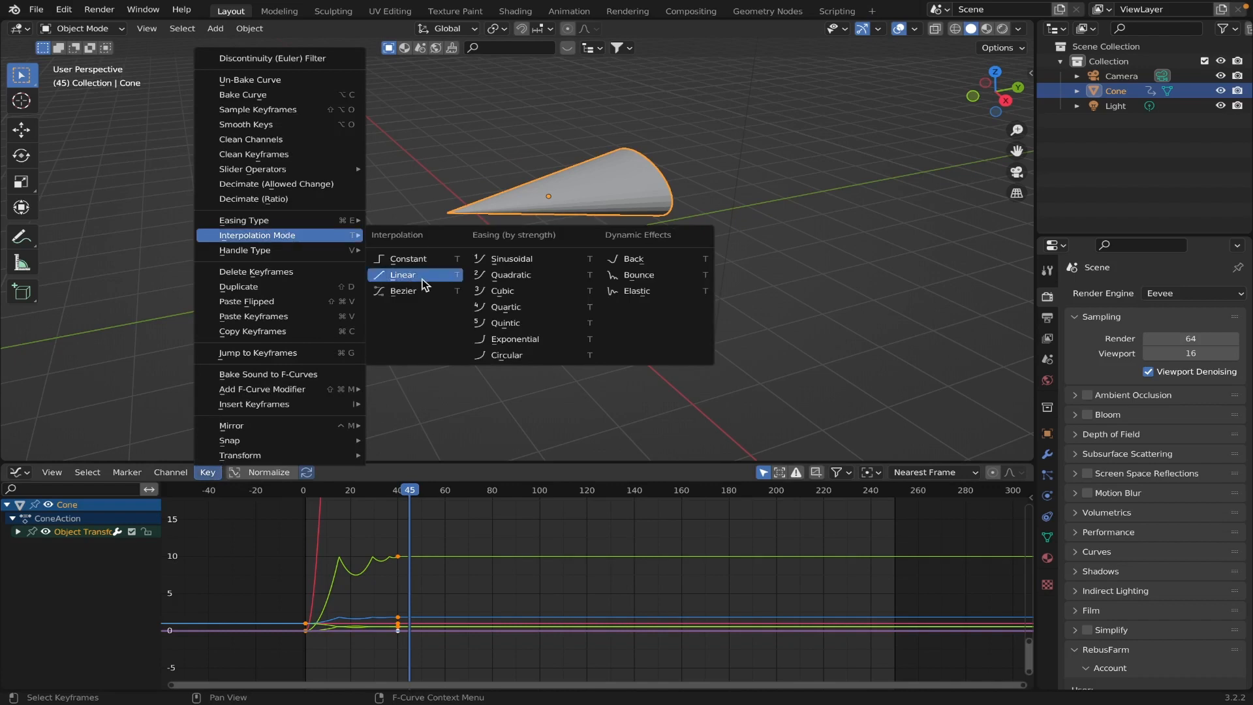
pyautogui.click(411, 259)
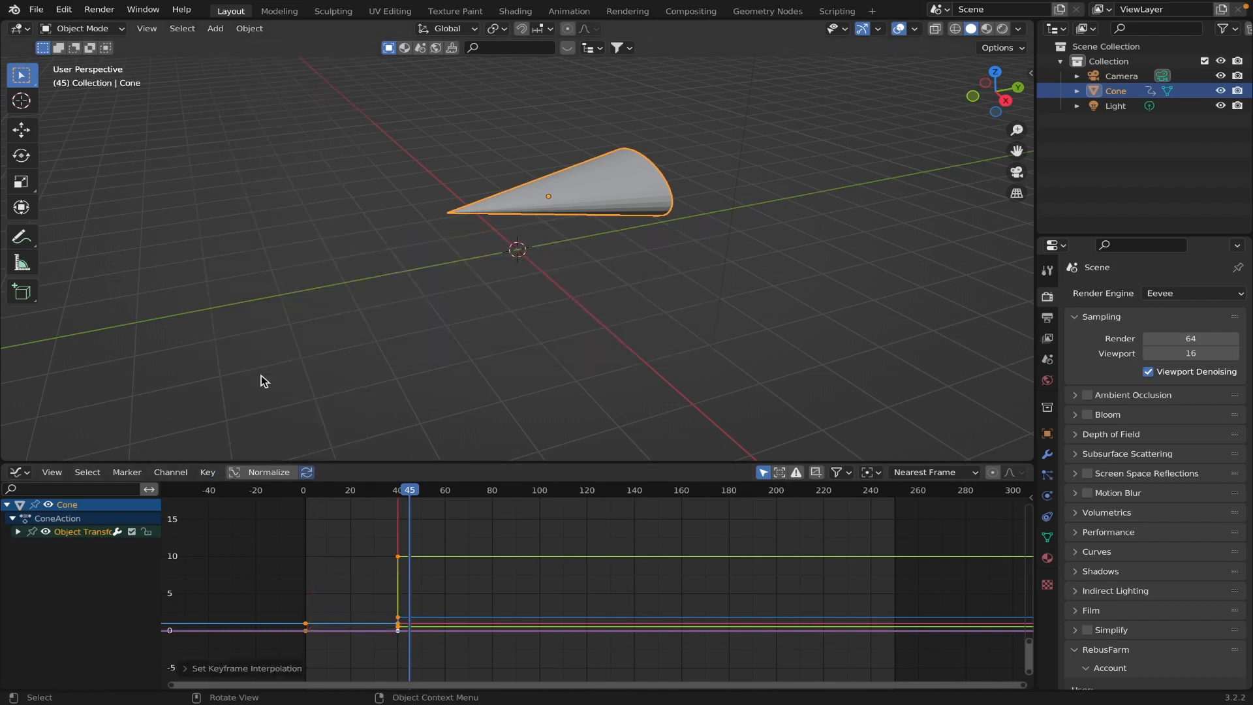
pyautogui.click(384, 496)
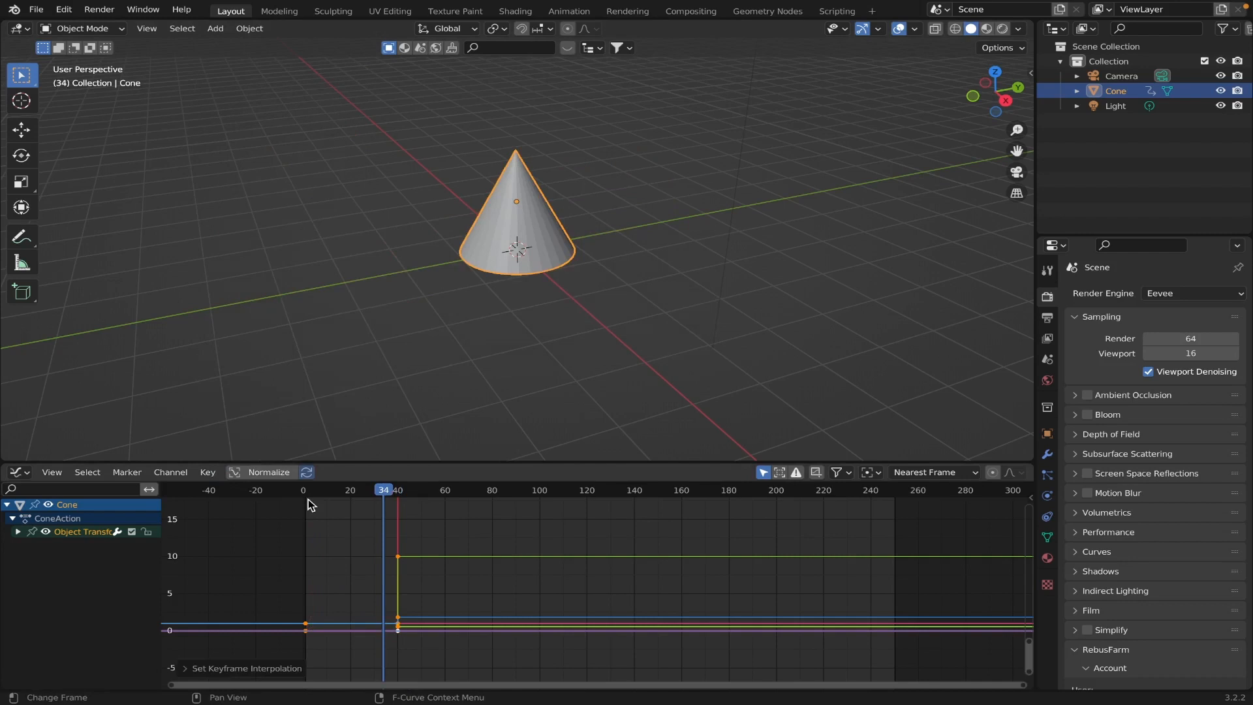
pyautogui.click(422, 494)
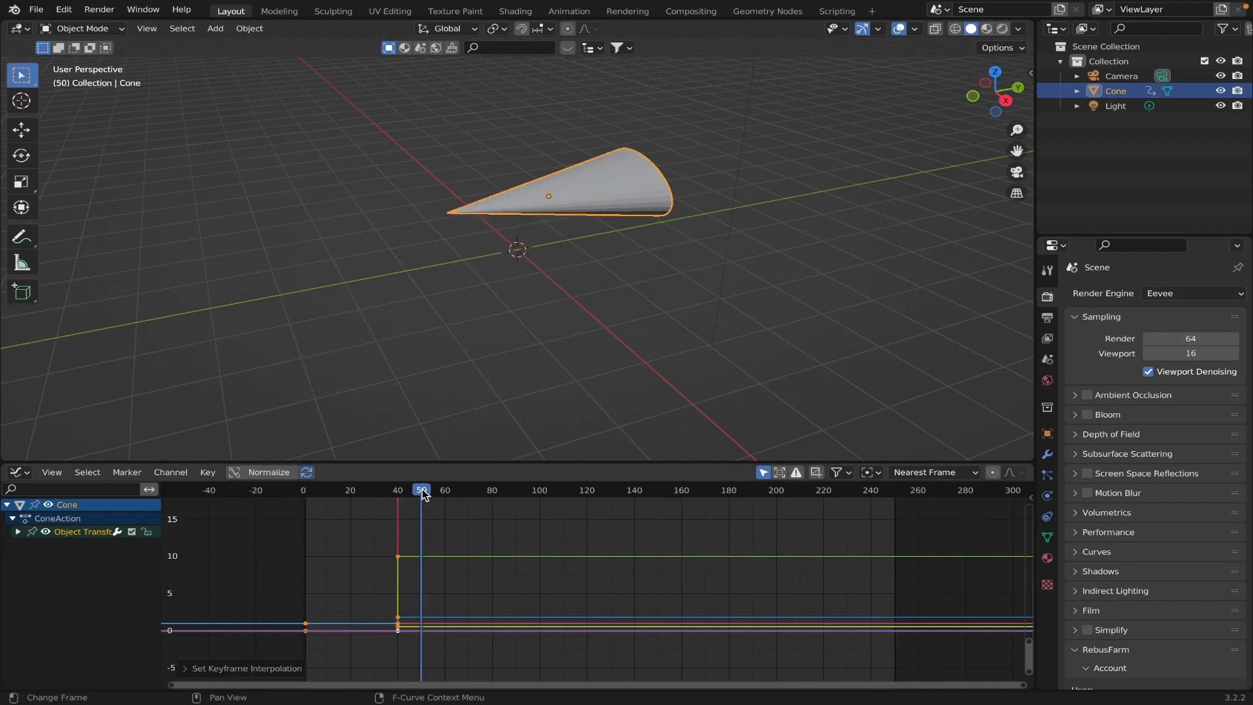
# - Switch the cone's keyframes back to Bezier interpolation
pyautogui.click(207, 472)
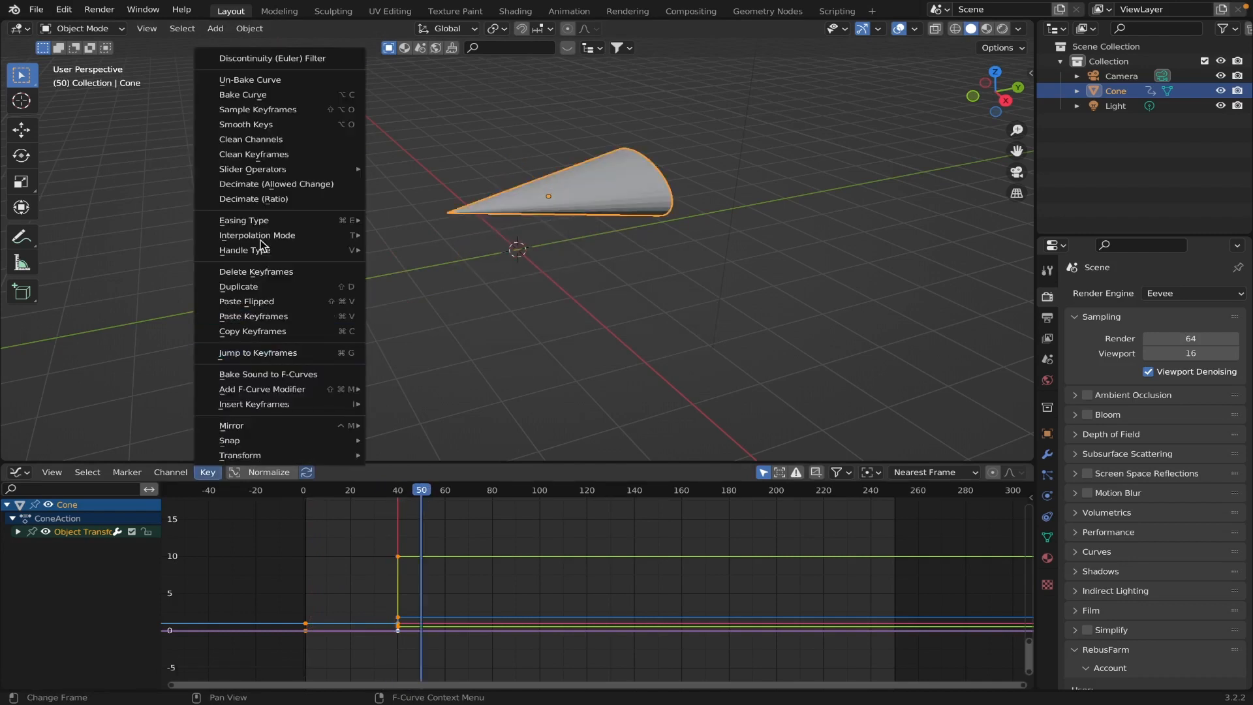
pyautogui.moveTo(264, 238)
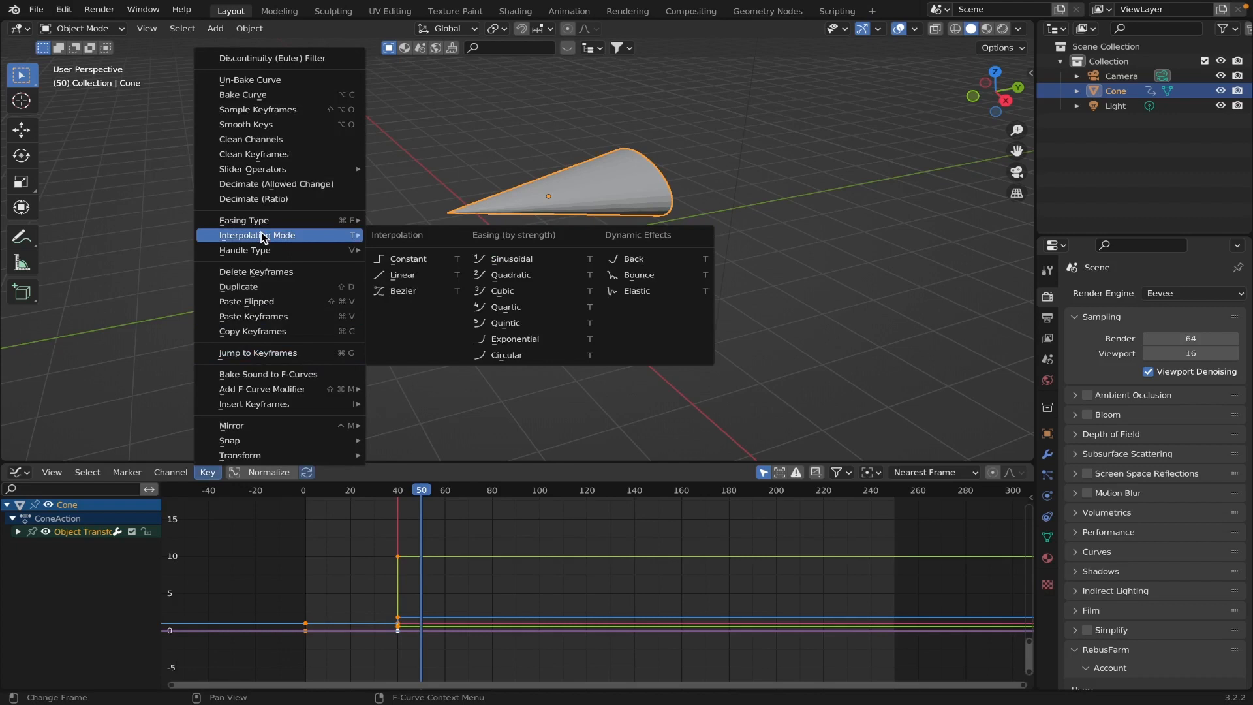
pyautogui.click(403, 290)
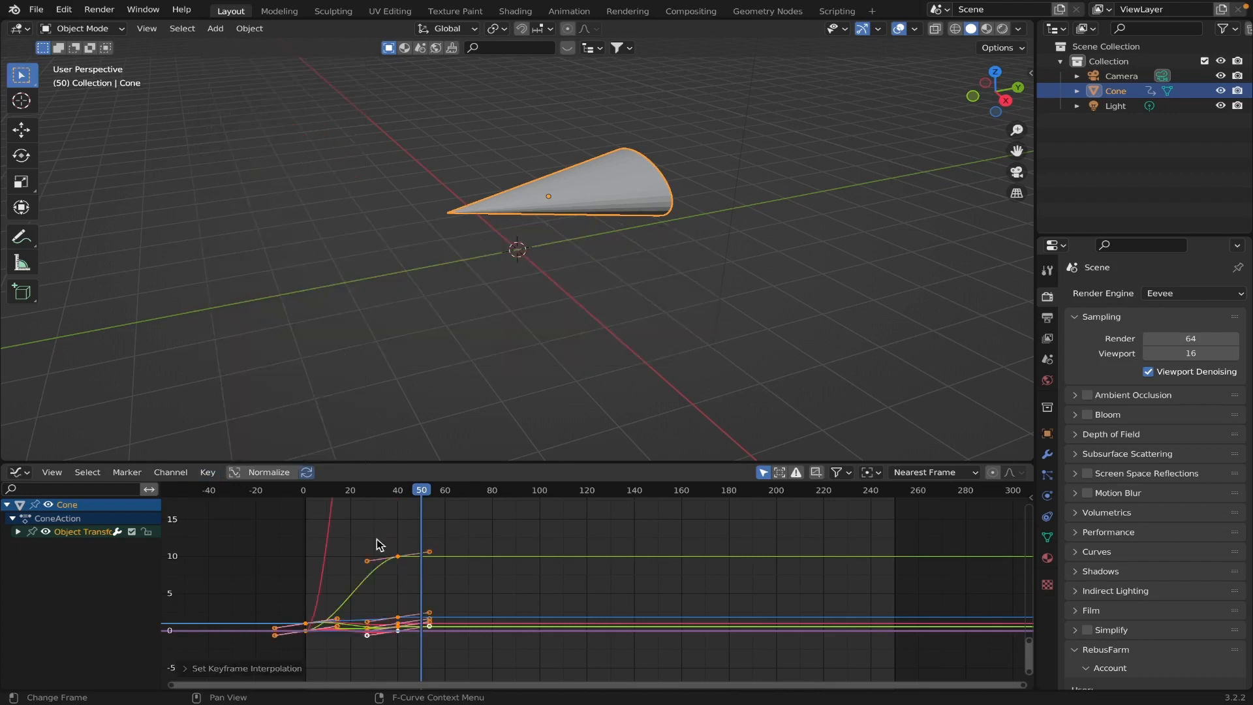